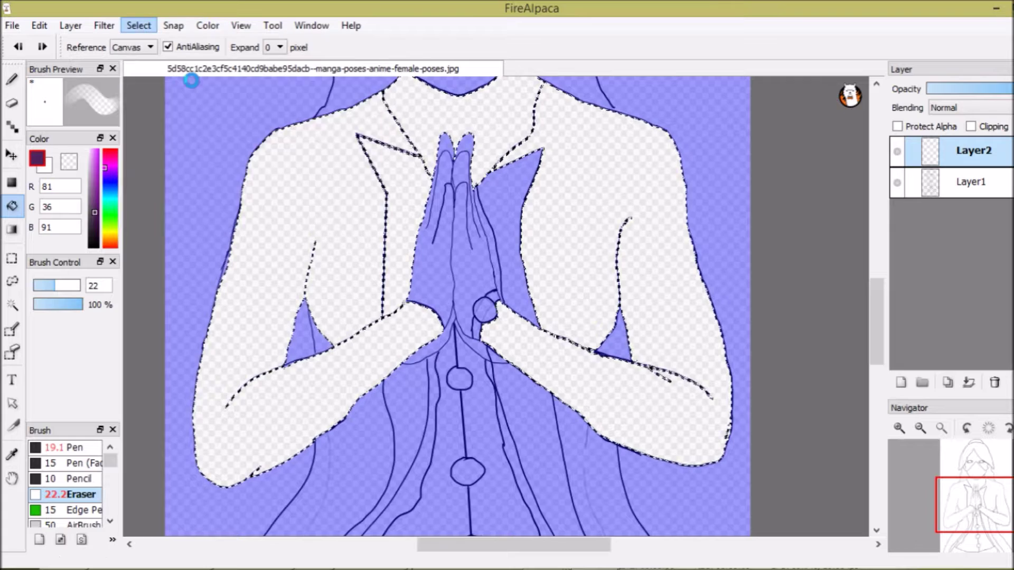
- Fill the lapel beside the hands and both coat tails with dark purple on Layer2
click(505, 210)
click(96, 211)
click(584, 444)
click(344, 462)
- Fill the round vest buttons with olive yellow (179, 185, 0), undoing any fill that lands outside them
scroll(344, 461, down, 3)
click(110, 231)
click(97, 176)
click(414, 202)
key(ctrl+z)
click(468, 274)
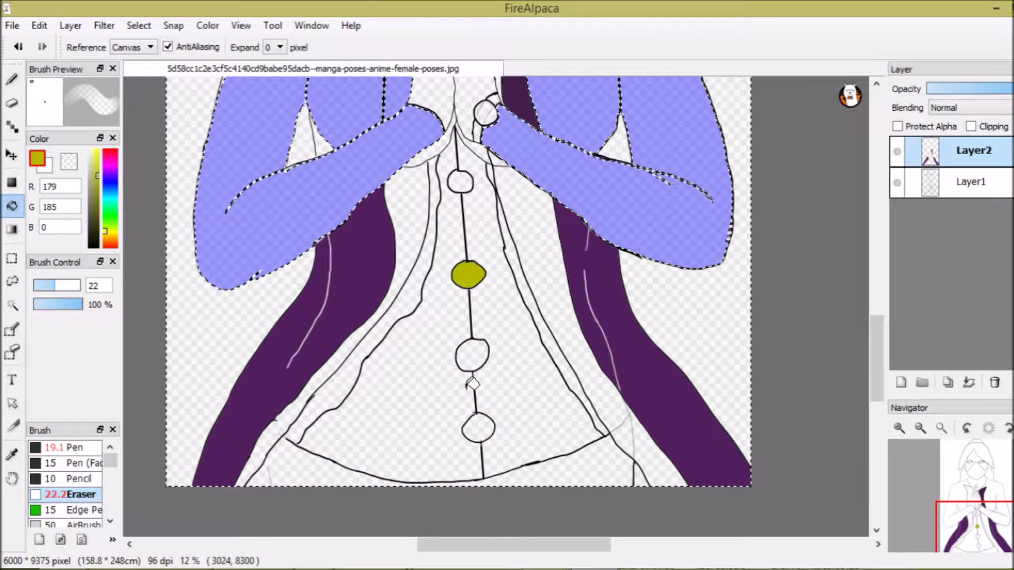
click(472, 384)
key(ctrl+z)
click(472, 355)
click(460, 181)
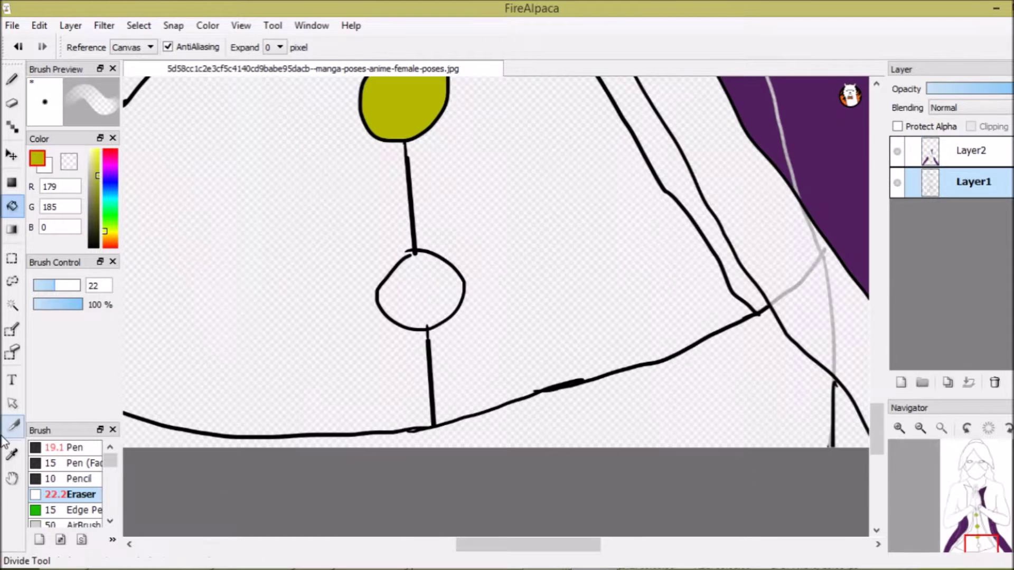
- On Layer1, reinforce the coat lining's outline near the hem with a short black stroke using the size 19 Pen
click(64, 448)
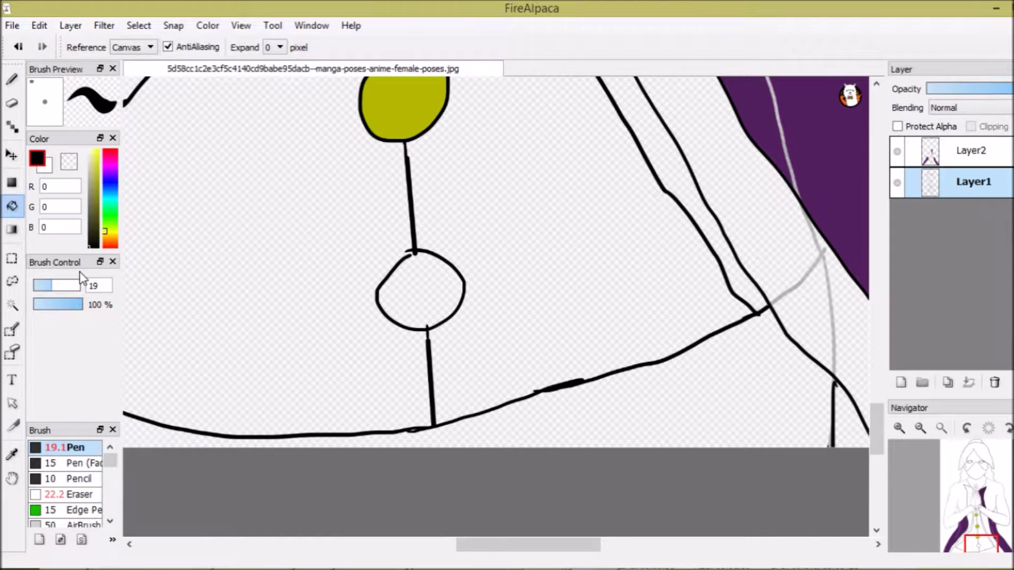
key(b)
scroll(495, 264, up, 3)
drag(233, 247, 296, 210)
scroll(496, 264, up, 2)
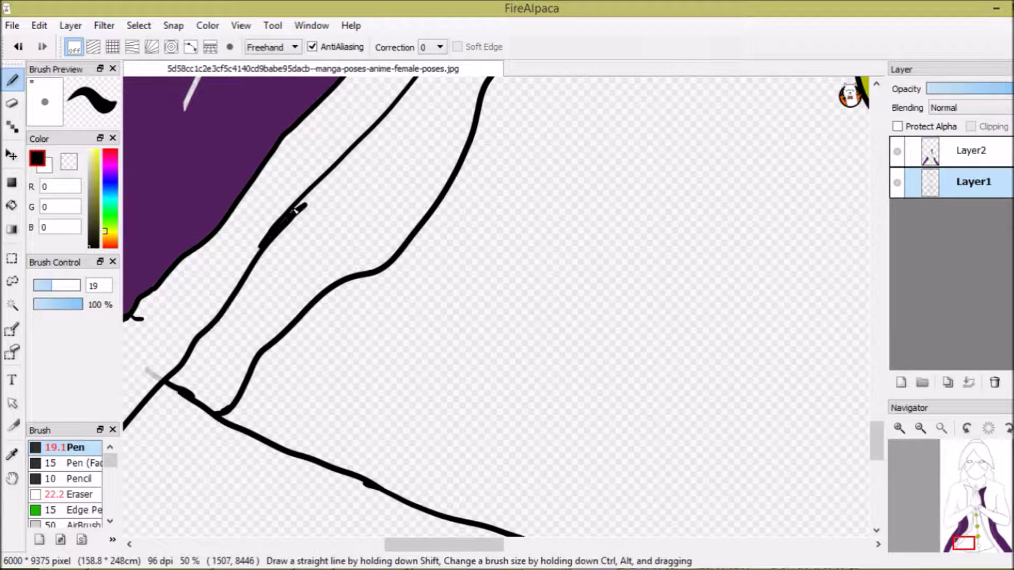
- Touch up the line art between the fingertips of the praying hands with the eraser
scroll(296, 210, down, 3)
scroll(475, 264, up, 4)
scroll(702, 443, down, 5)
scroll(702, 443, up, 3)
scroll(640, 301, down, 4)
scroll(698, 174, up, 2)
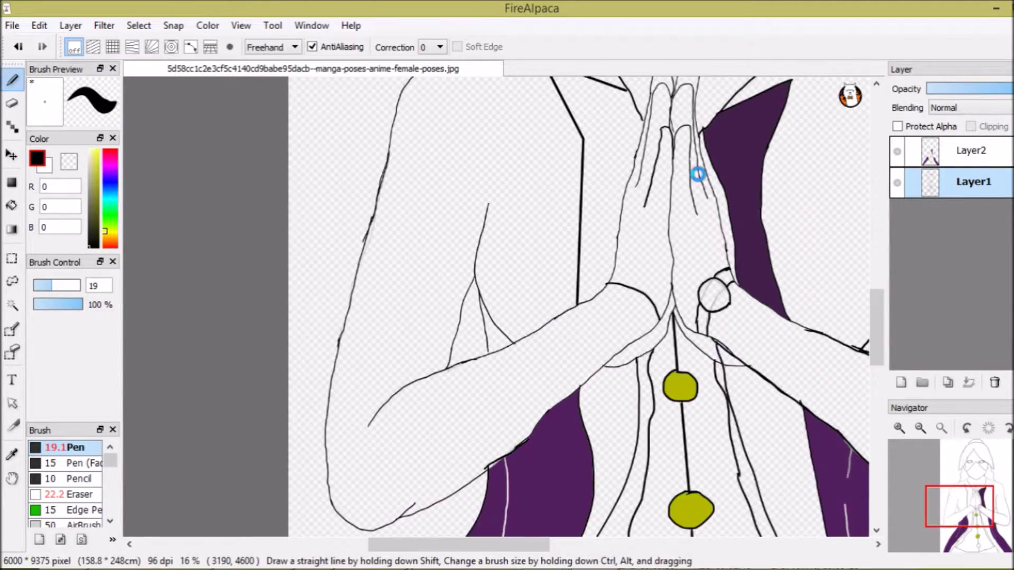
scroll(698, 175, down, 1)
scroll(698, 174, up, 4)
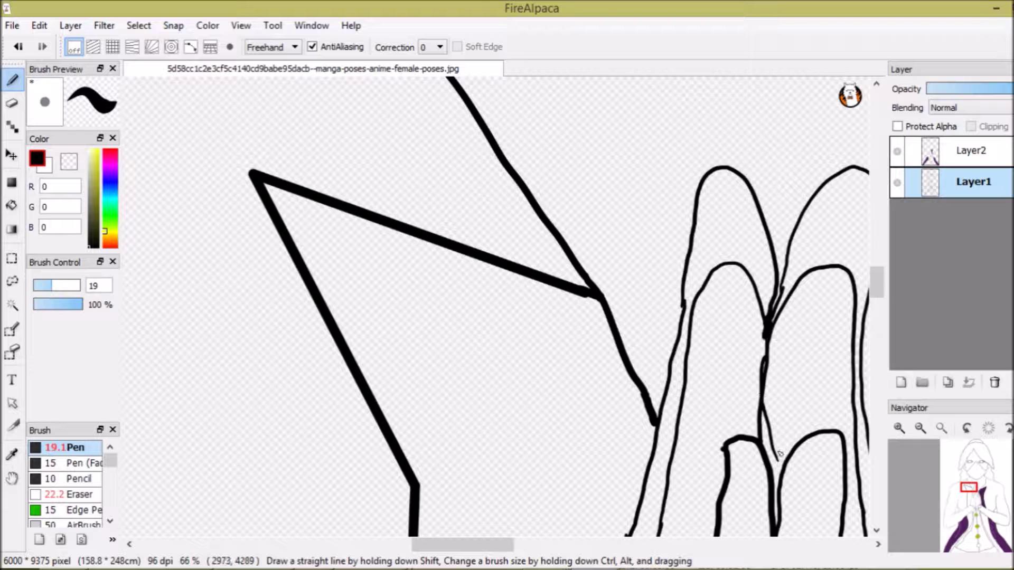
key(e)
drag(770, 428, 772, 426)
key(e)
scroll(772, 425, down, 3)
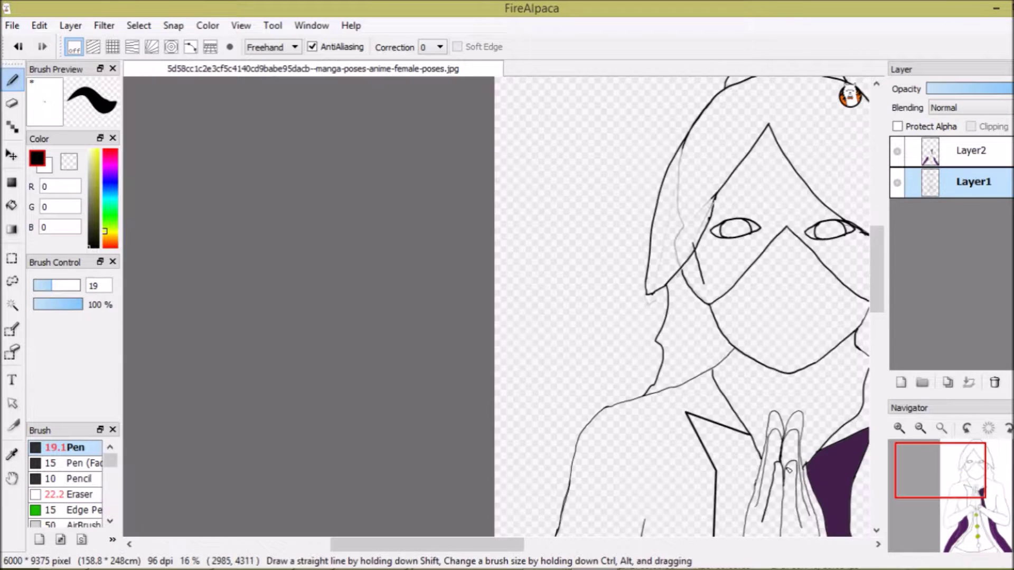
scroll(871, 327, down, 4)
key(w)
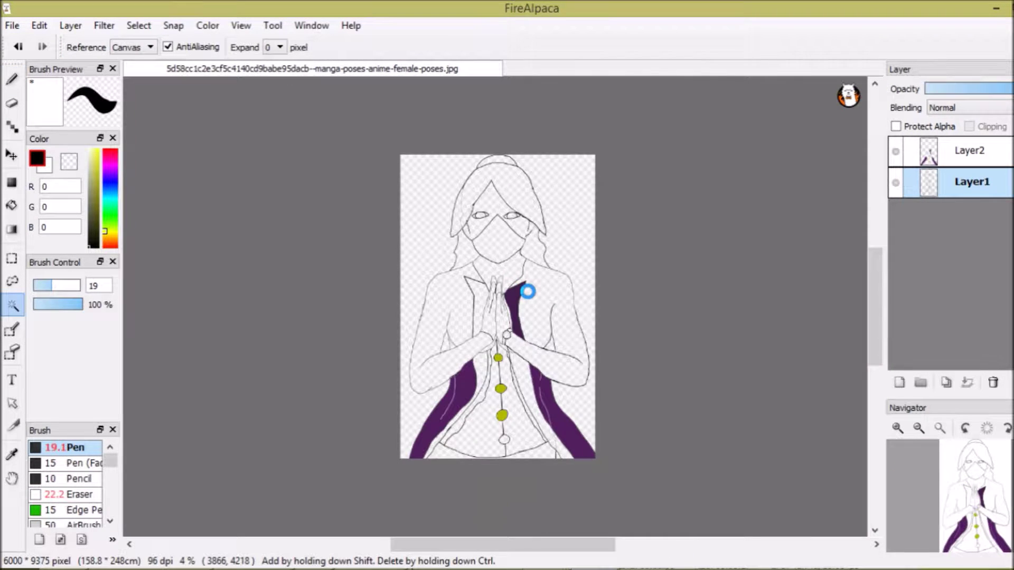
click(528, 291)
scroll(617, 335, up, 2)
scroll(617, 335, down, 1)
scroll(617, 335, up, 4)
key(ctrl+d)
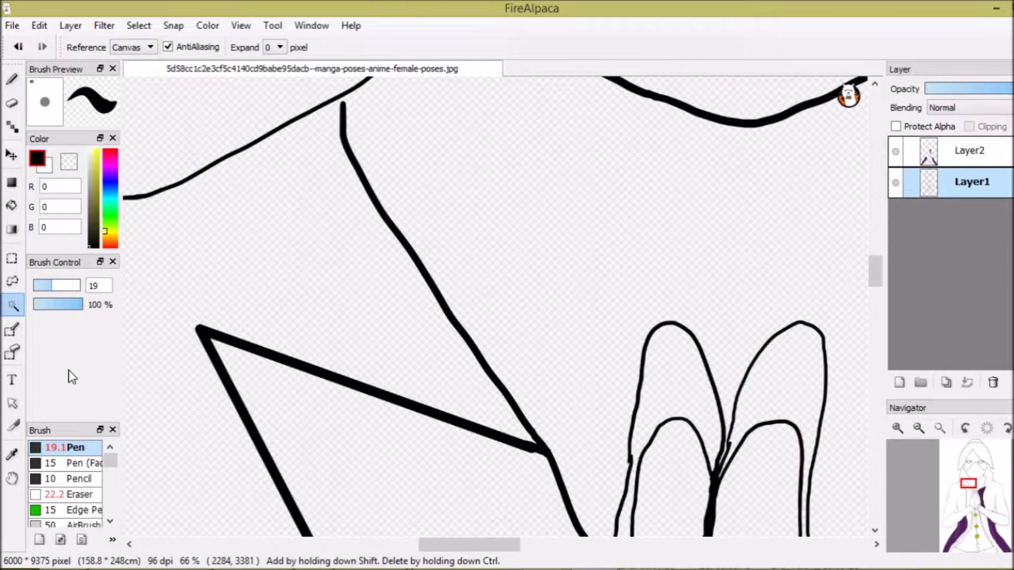
key(b)
scroll(684, 118, down, 2)
scroll(684, 117, up, 4)
scroll(684, 118, down, 6)
- Select the background beside the figure's hair and sleeve with the Magic Wand and invert the selection
key(w)
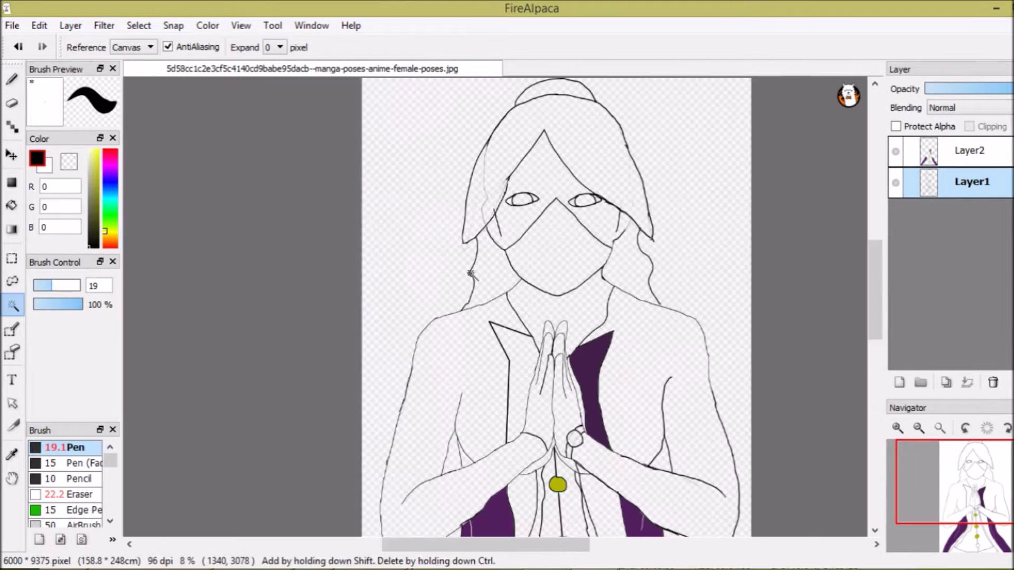
click(470, 274)
scroll(429, 360, down, 2)
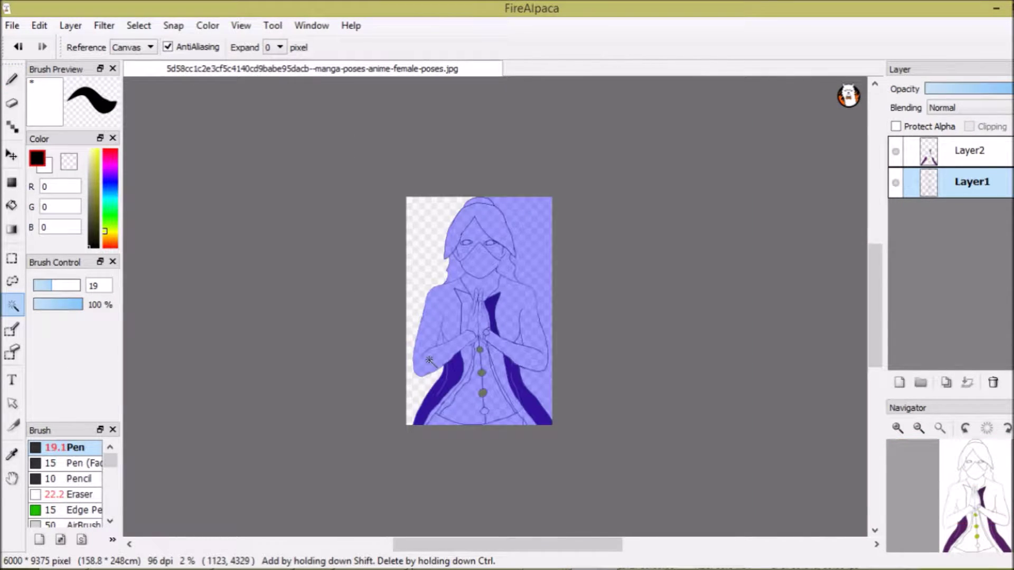
scroll(429, 360, up, 3)
click(207, 25)
key(Escape)
key(ctrl+i)
scroll(715, 276, down, 1)
scroll(722, 322, up, 1)
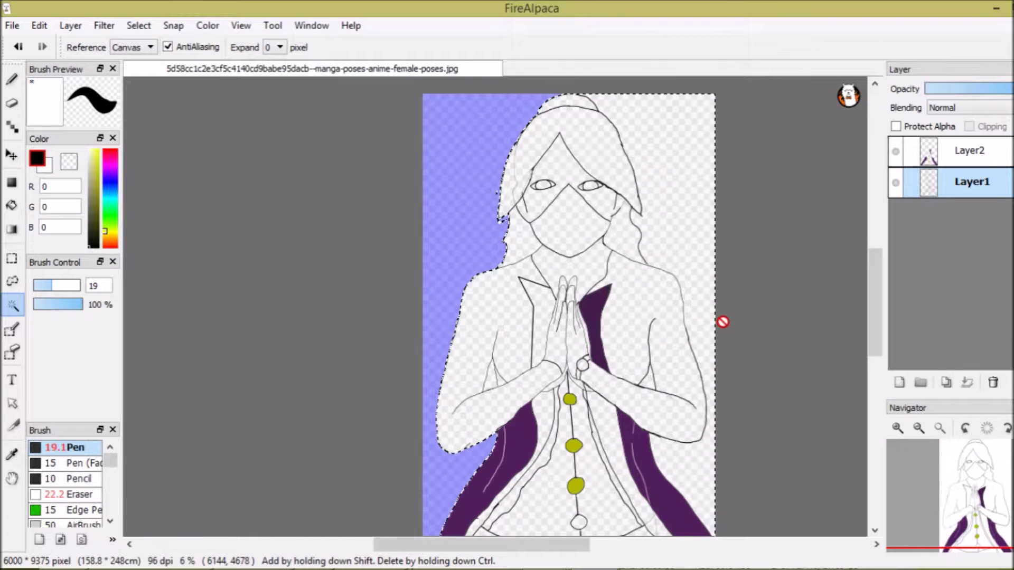
- Fill the coat's upper body and both sleeves with purple on Layer1
alt+click(573, 446)
scroll(573, 446, up, 3)
click(13, 207)
click(581, 185)
click(284, 130)
- Fill the coat's lining strips on both sides of the vest with olive yellow (165, 171, 0)
alt+click(403, 292)
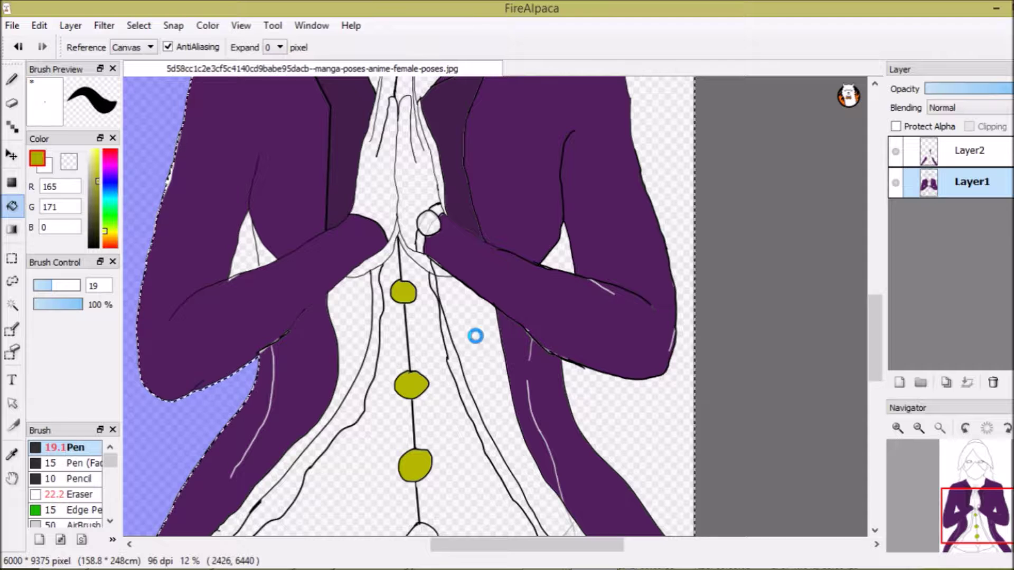
alt+click(261, 215)
drag(879, 317, 879, 343)
- Fill the vest's front panels with black and the area below its hem with dark grey (72, 73, 68)
click(99, 177)
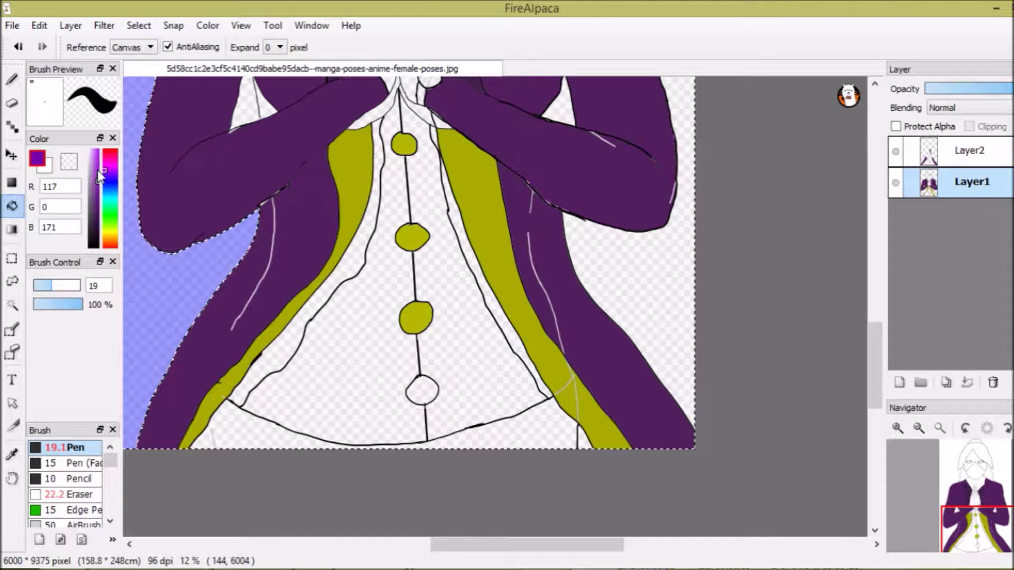
drag(99, 177, 105, 231)
click(94, 246)
click(328, 381)
click(462, 361)
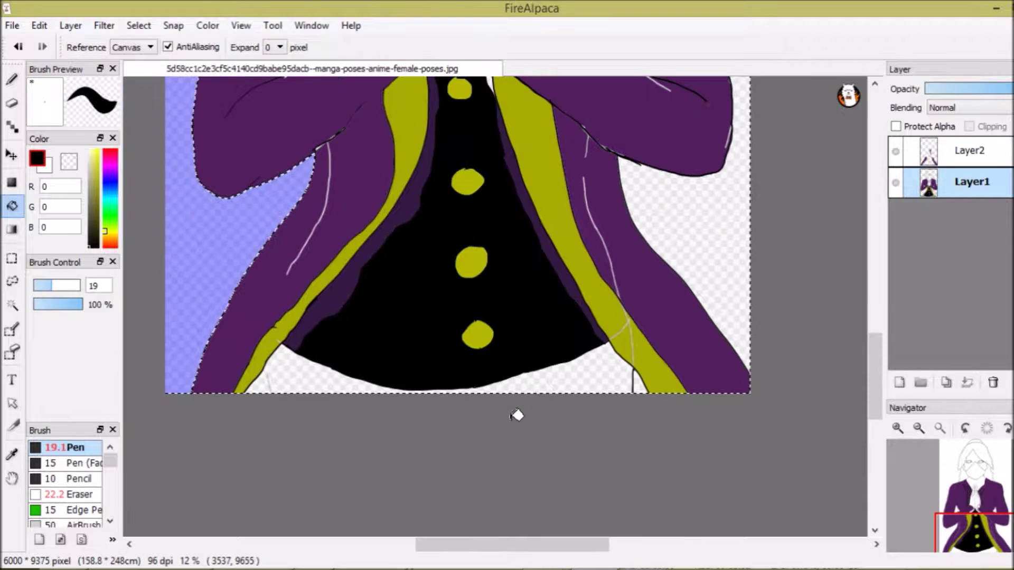
click(90, 224)
scroll(370, 120, down, 3)
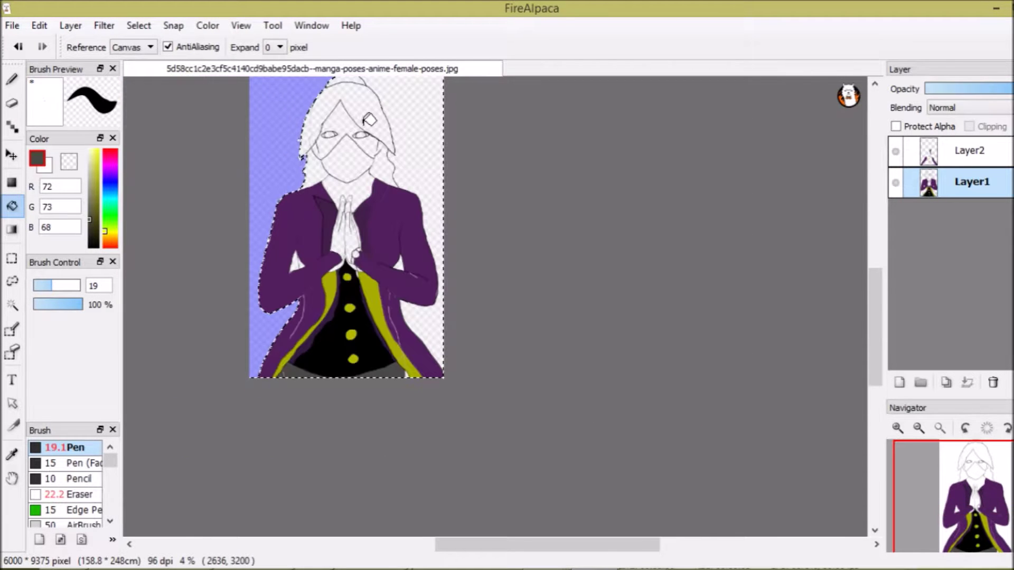
- Fill both visible parts of the wrist strap with grey-green (109, 111, 81)
scroll(370, 121, up, 8)
click(95, 195)
click(420, 217)
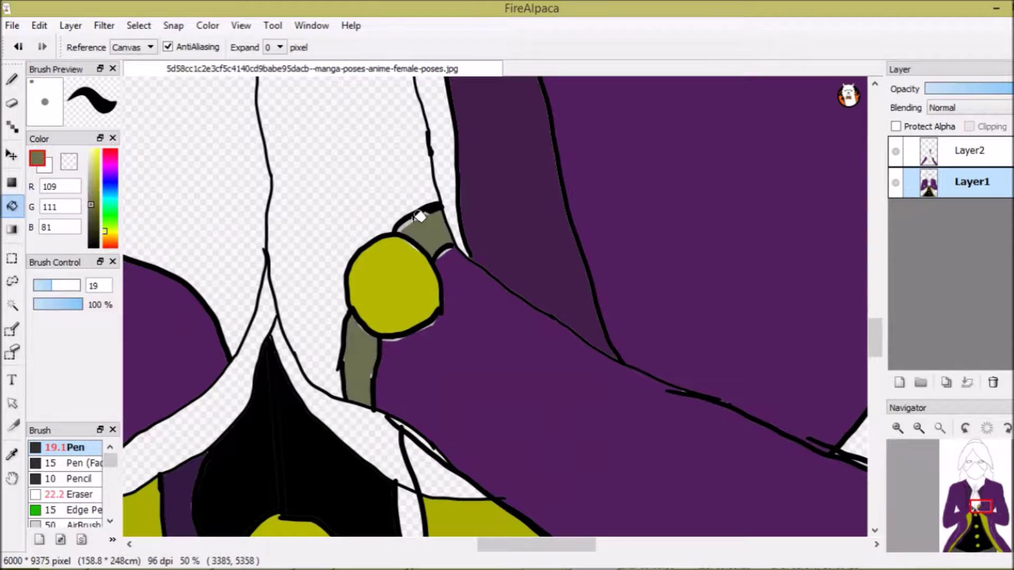
- Fill the praying hands with a light skin tone (255, 233, 170)
scroll(420, 216, down, 5)
scroll(374, 182, up, 4)
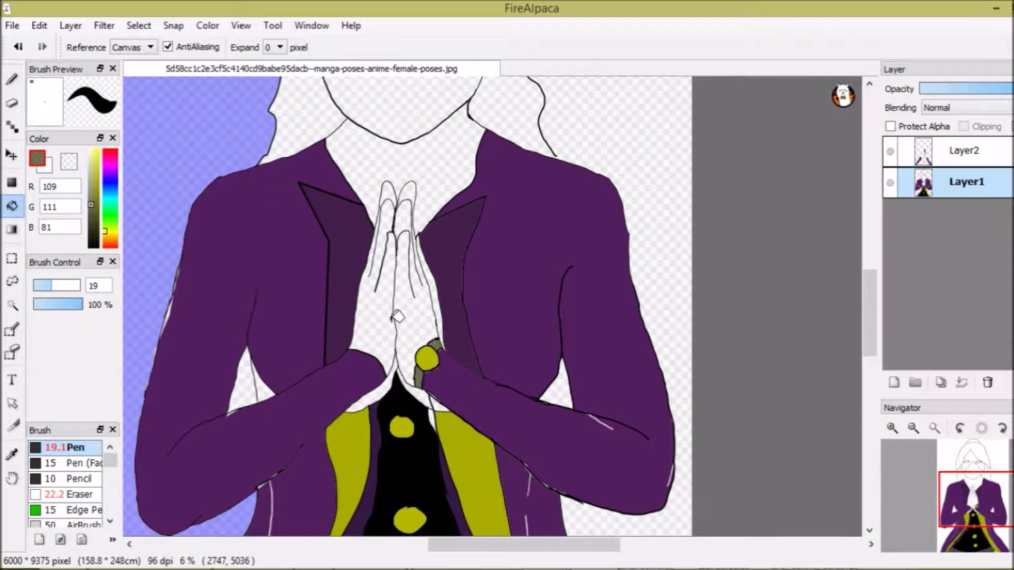
click(90, 152)
click(359, 238)
click(338, 465)
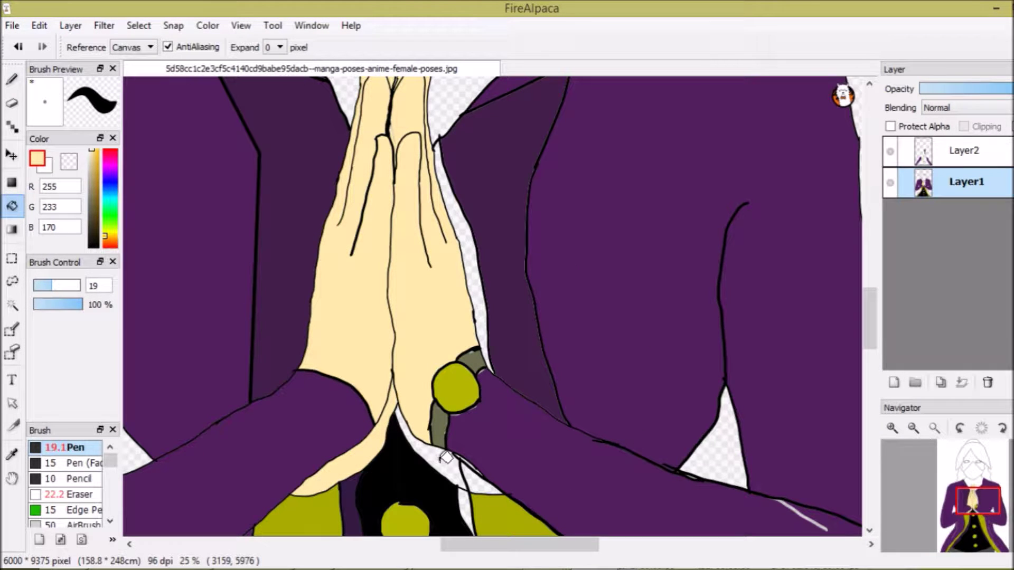
- Fill the empty gap between the hand and the lapel with dark purple (67, 30, 75)
click(98, 182)
click(460, 197)
alt+click(394, 296)
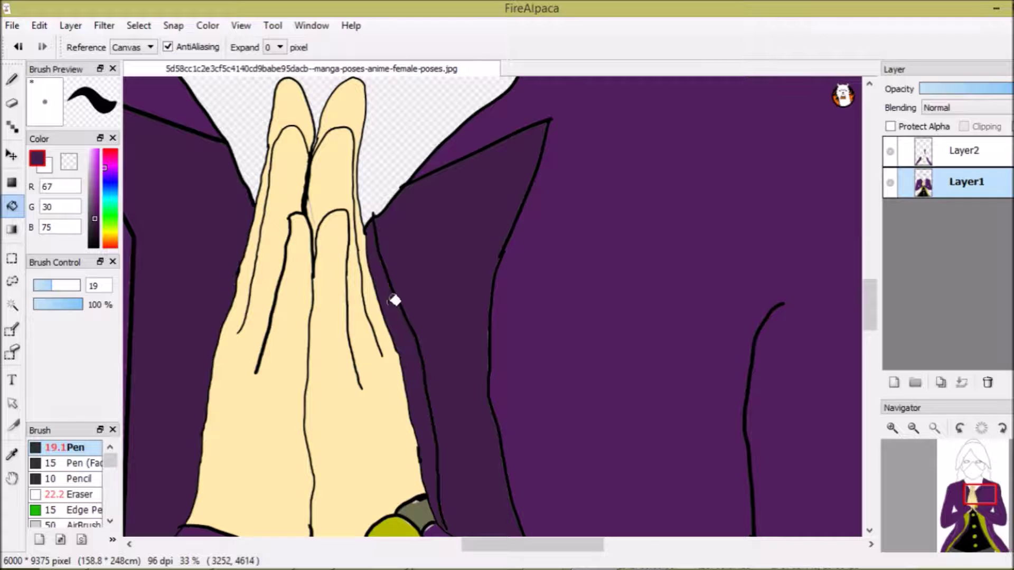
- Try the coat lining's olive yellow (165, 171, 0) as the fill colour of a lapel
scroll(394, 296, down, 4)
scroll(397, 320, up, 3)
alt+click(397, 320)
click(276, 134)
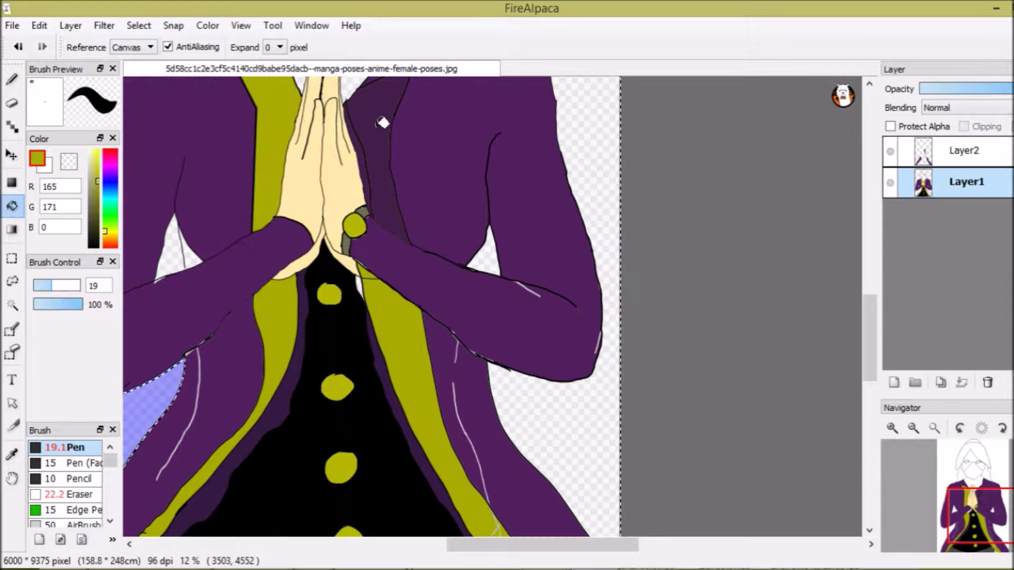
scroll(384, 212, up, 4)
scroll(385, 197, down, 3)
scroll(391, 191, down, 3)
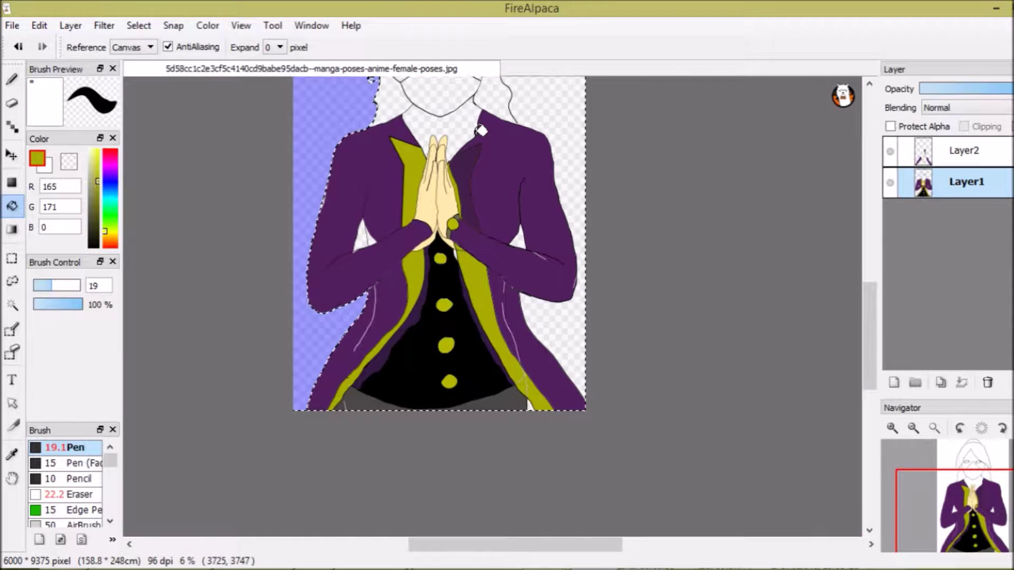
- Return the olive lapel to dark purple (67, 30, 75)
scroll(434, 168, up, 5)
alt+click(426, 313)
scroll(430, 233, down, 3)
click(394, 222)
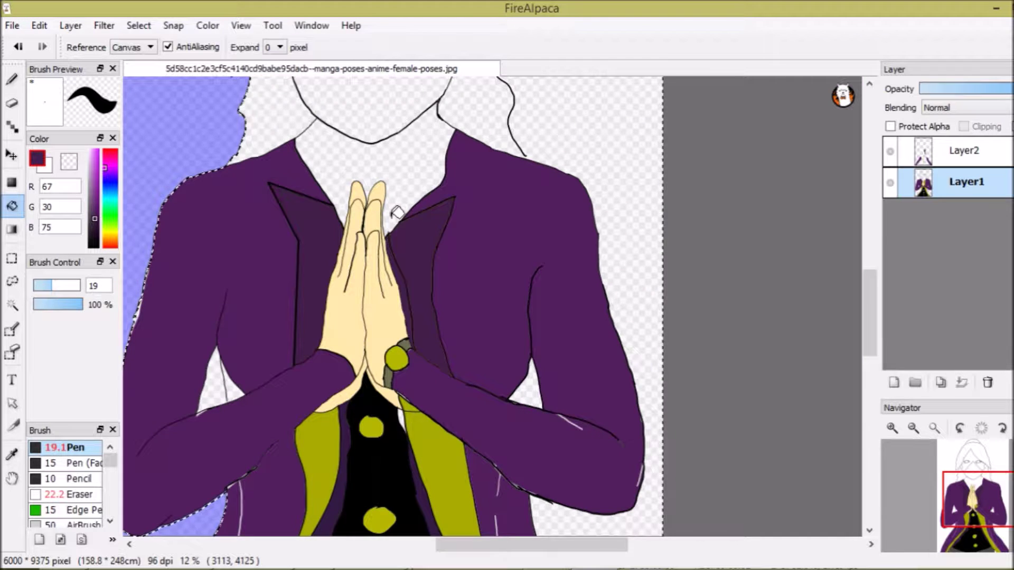
- Fill the mask and neck with the buttons' olive yellow (179, 185, 0) and the face with skin tone (255, 233, 170)
scroll(448, 428, down, 3)
scroll(448, 428, up, 3)
drag(871, 255, 870, 358)
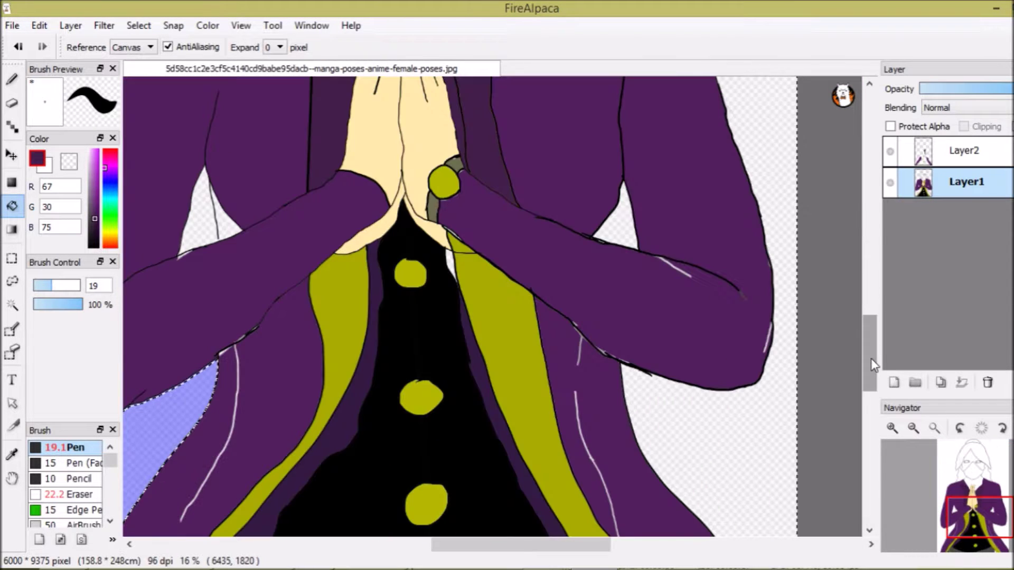
click(437, 292)
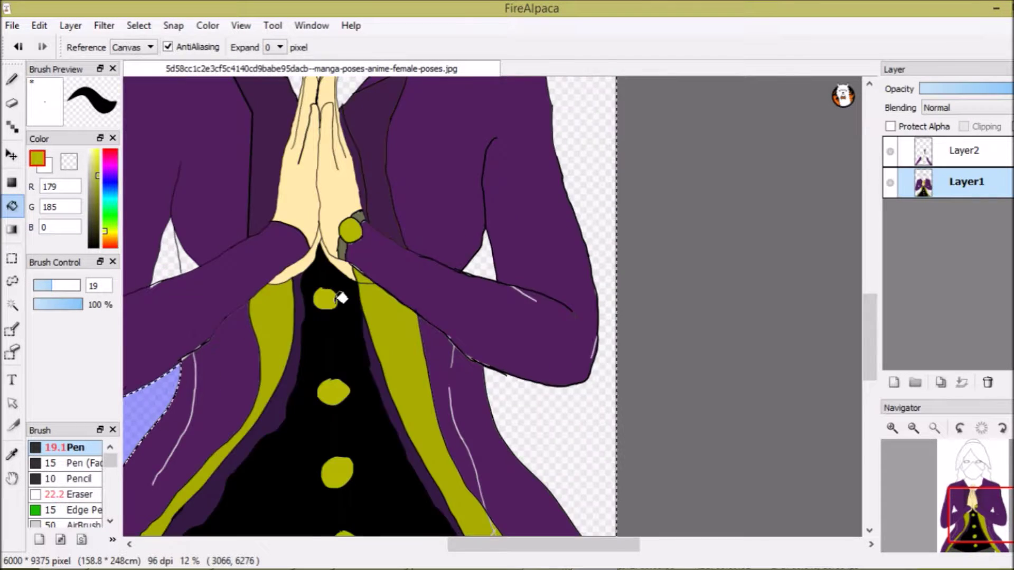
scroll(368, 117, down, 4)
scroll(368, 118, up, 3)
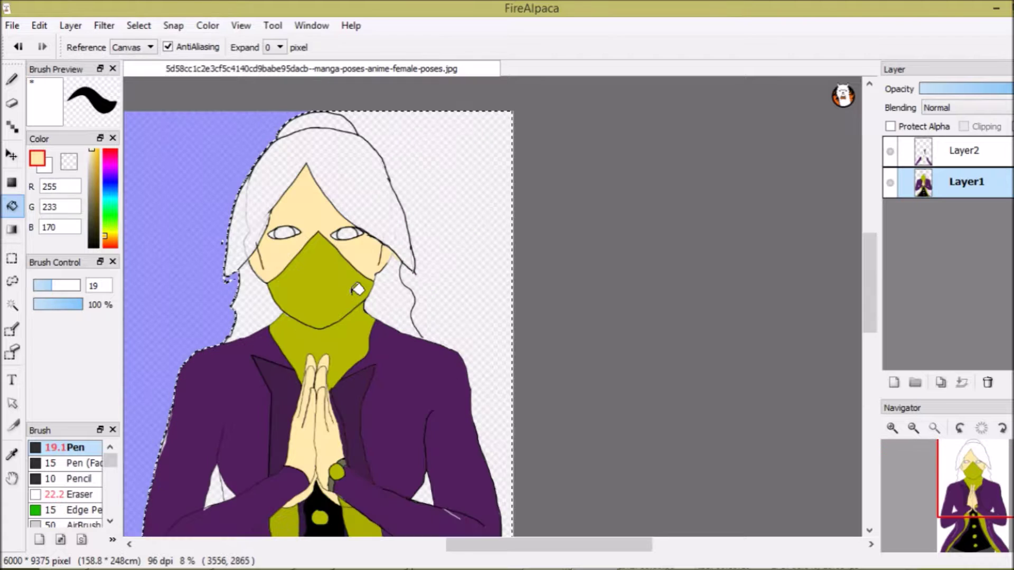
- Fill the top hair sections and the strand behind the cheek with dark brown (79, 73, 57)
click(248, 205)
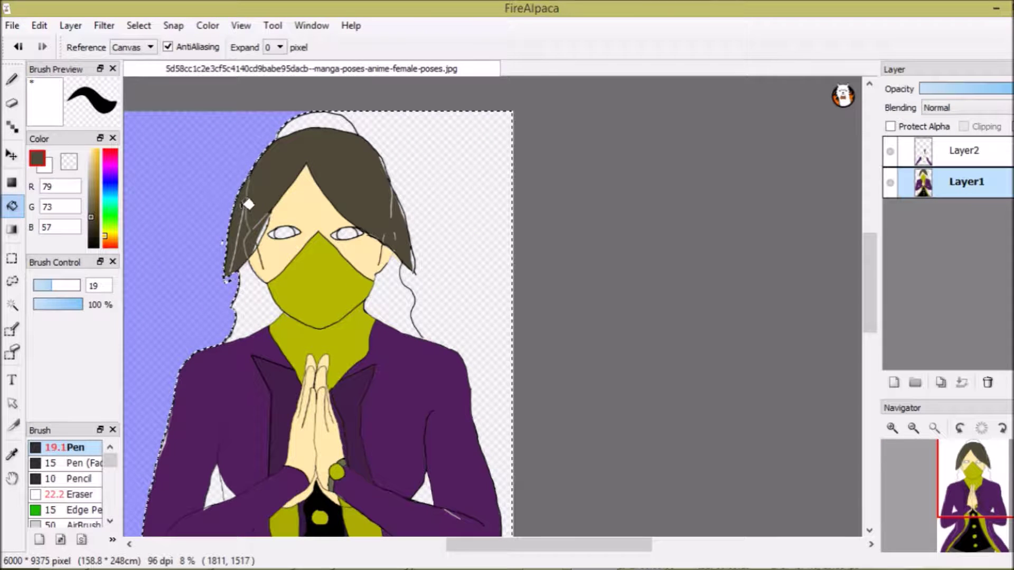
scroll(403, 290, up, 4)
scroll(298, 309, down, 3)
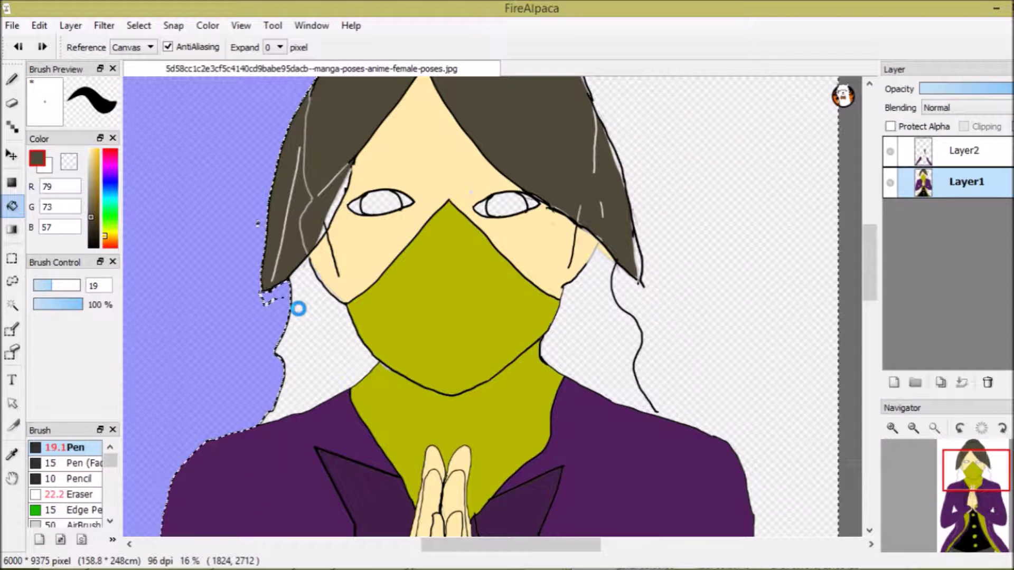
scroll(298, 308, up, 2)
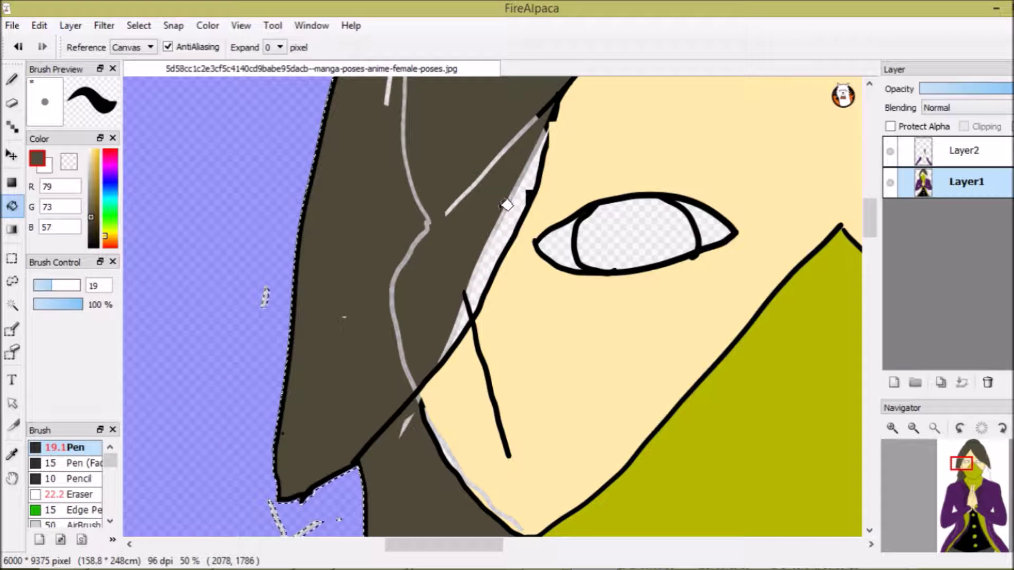
- Fill the irises of the eyes with teal
scroll(603, 220, up, 2)
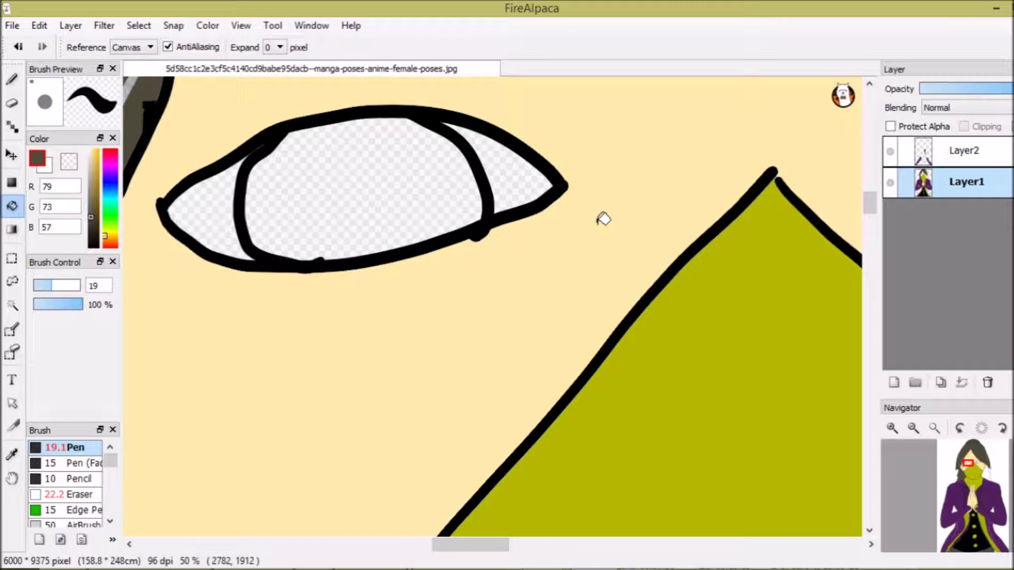
drag(604, 219, 394, 140)
scroll(394, 140, up, 3)
- Paint over the transparent specks near the inner corner of the eye with the Pen in skin tone (255, 233, 170)
alt+click(394, 140)
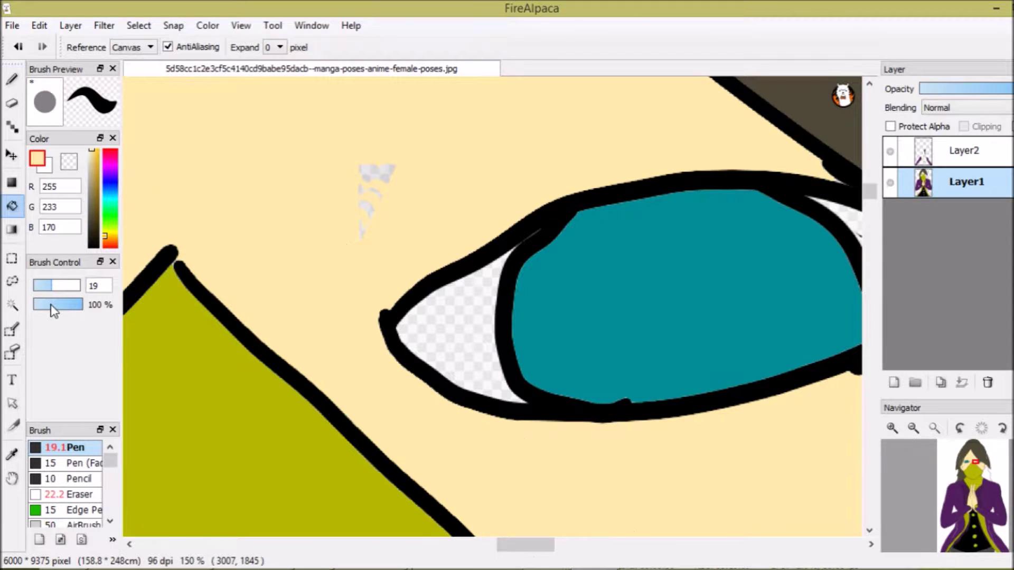
key(b)
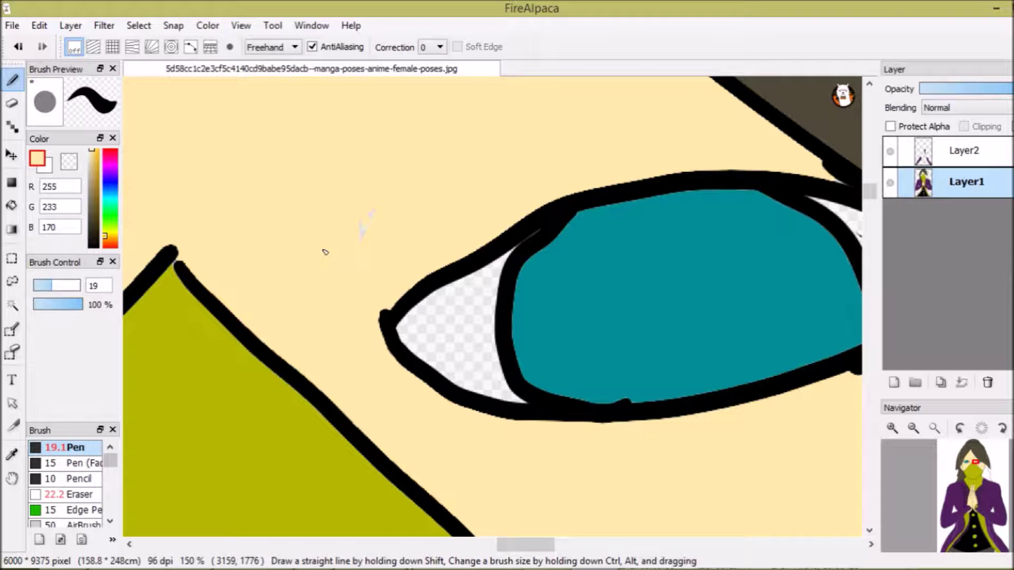
scroll(325, 252, down, 4)
- Apply the dark brown hair colour (79, 73, 57) around the outer hair lock beside the face
scroll(872, 255, down, 1)
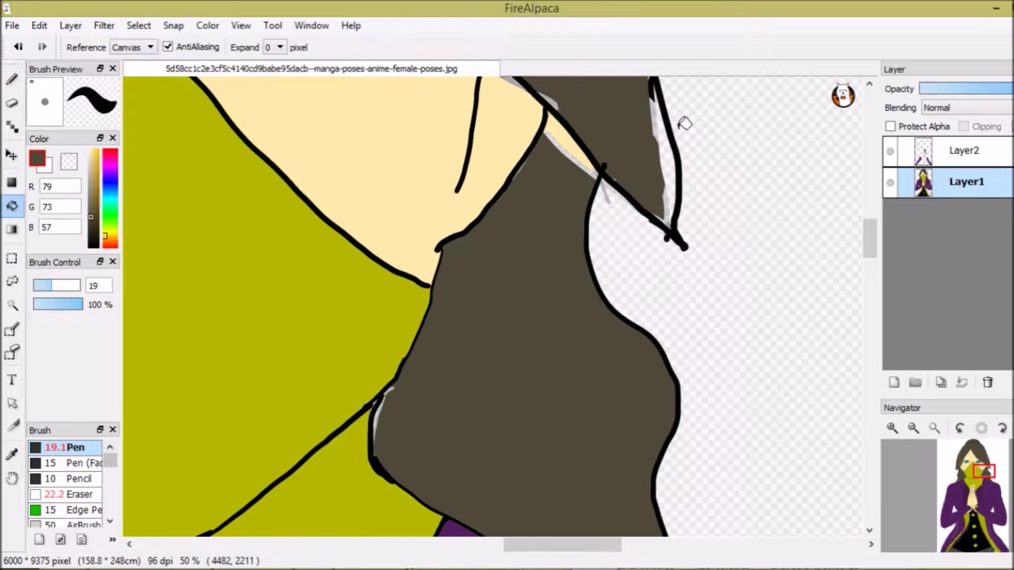
click(708, 261)
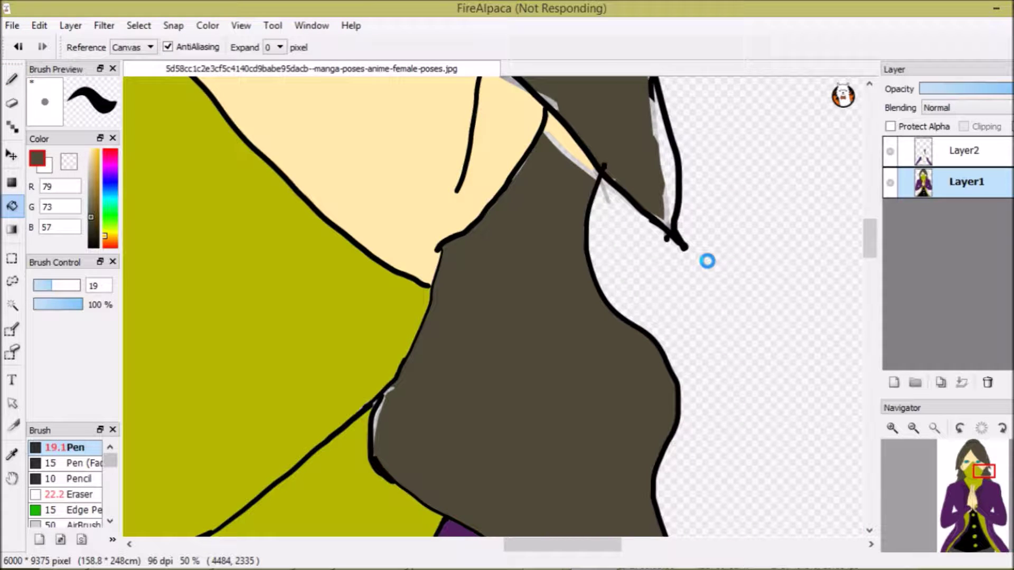
scroll(613, 96, up, 3)
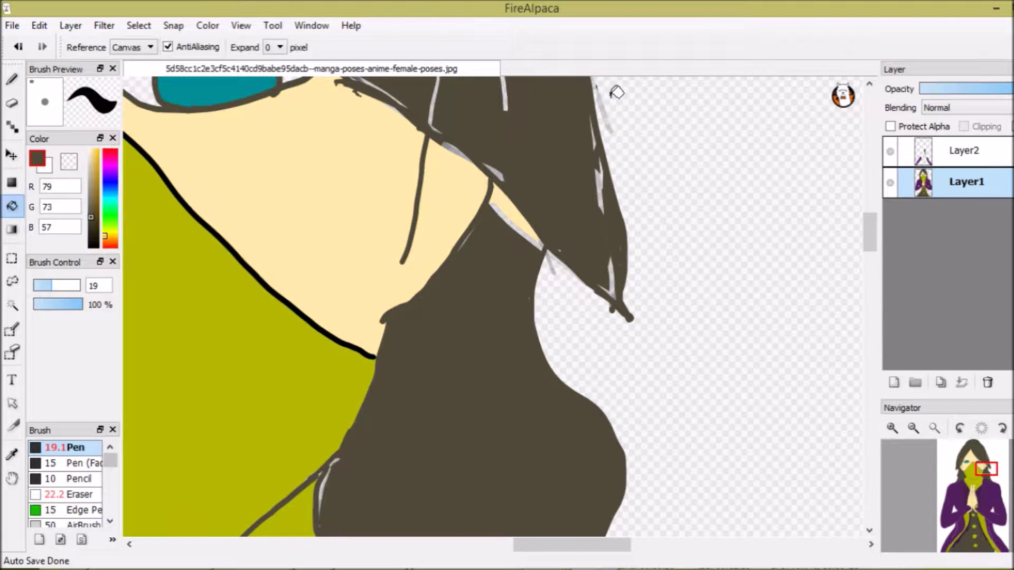
- Shade the coat's left forearm and elbow folds with the AirBrush in darker purple (73, 37, 81) on Layer4
scroll(617, 93, up, 2)
scroll(611, 300, down, 5)
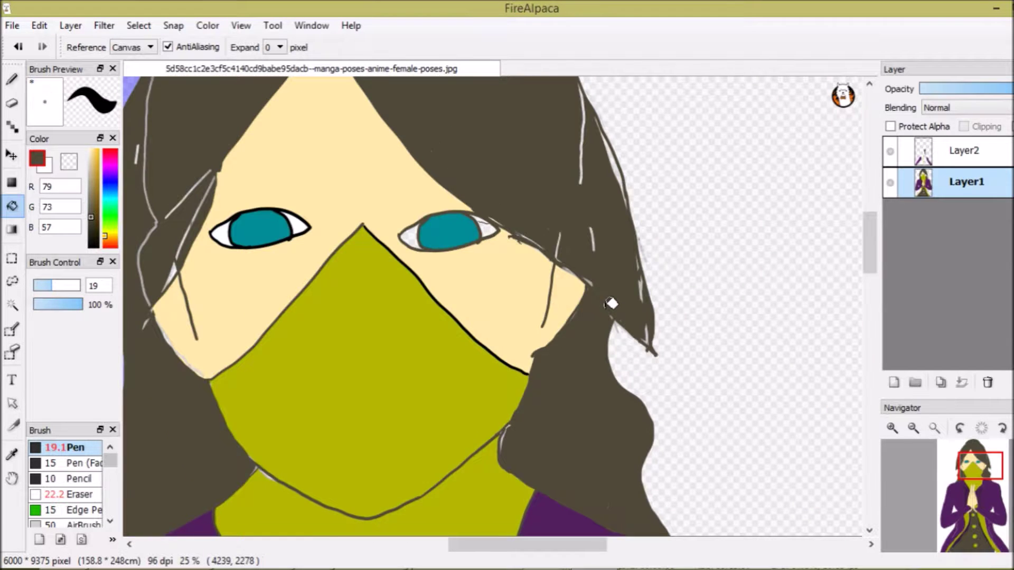
scroll(505, 307, up, 1)
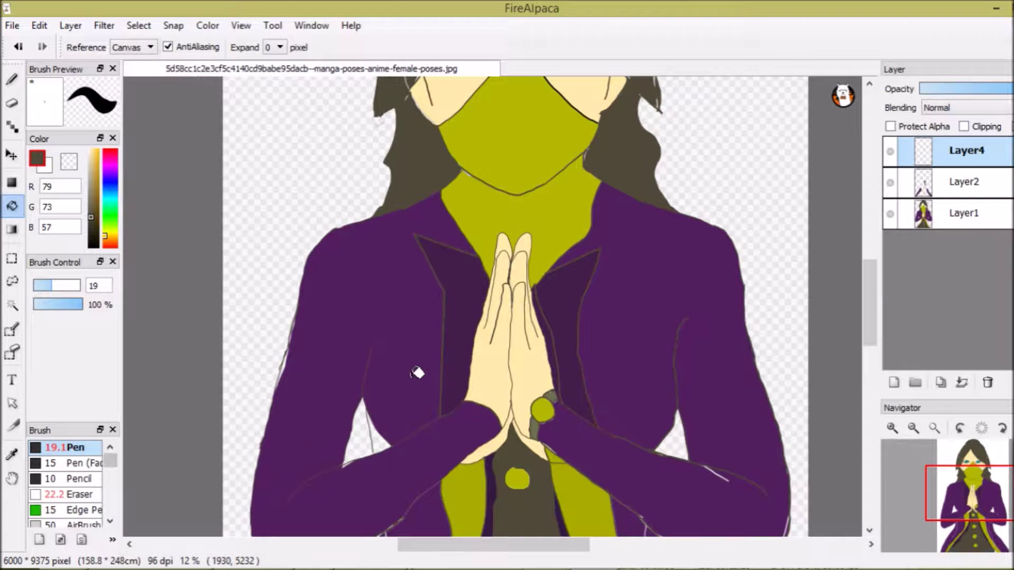
alt+click(418, 373)
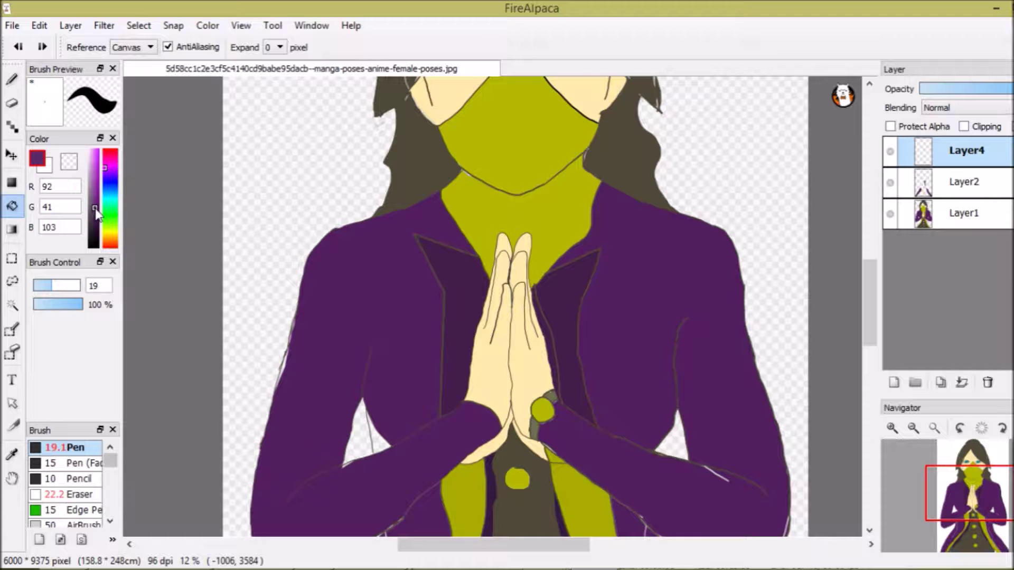
click(74, 525)
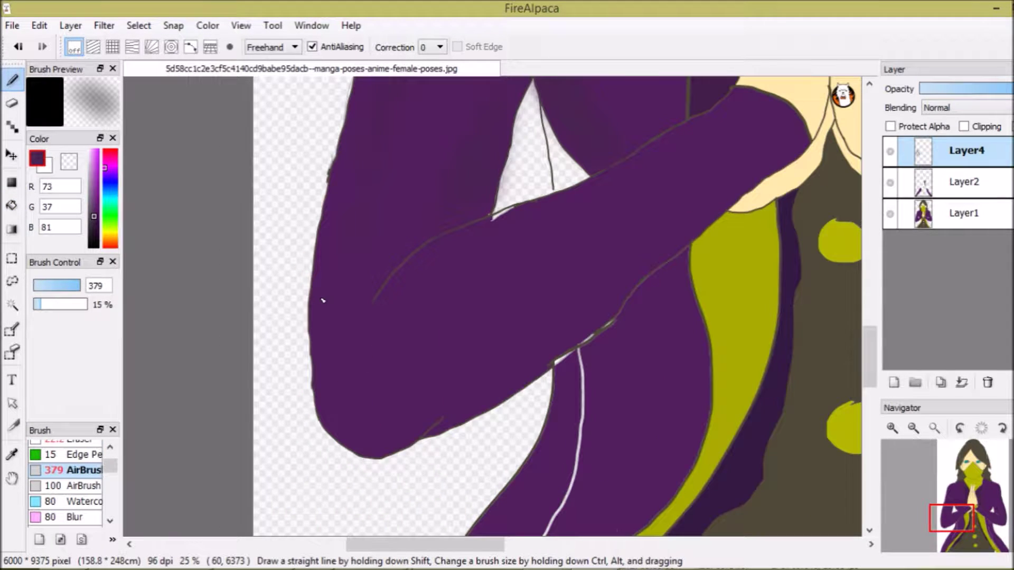
drag(322, 301, 478, 369)
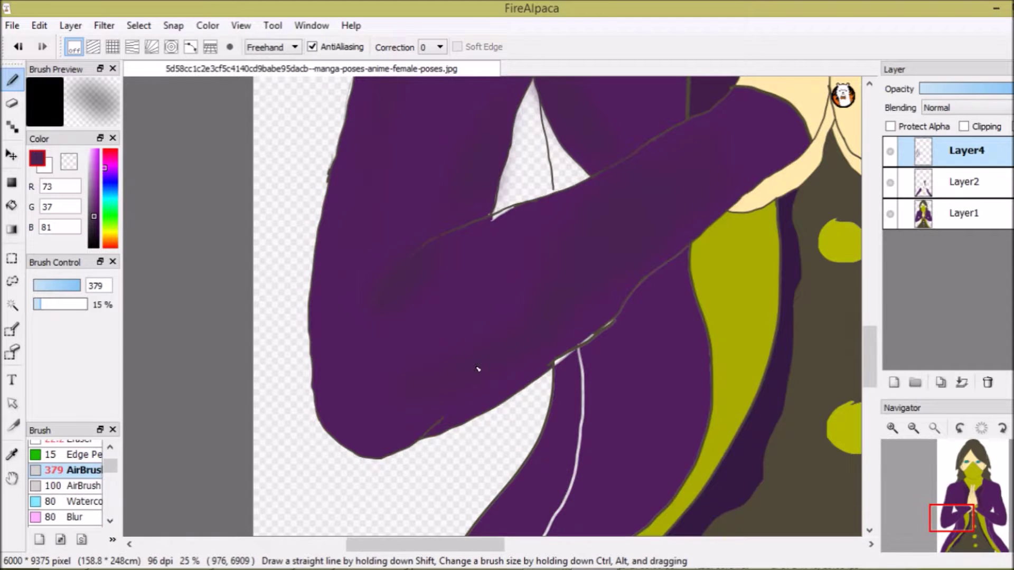
- Fill the vest between the coat fronts with black (0, 0, 0) using the bucket
scroll(478, 368, down, 4)
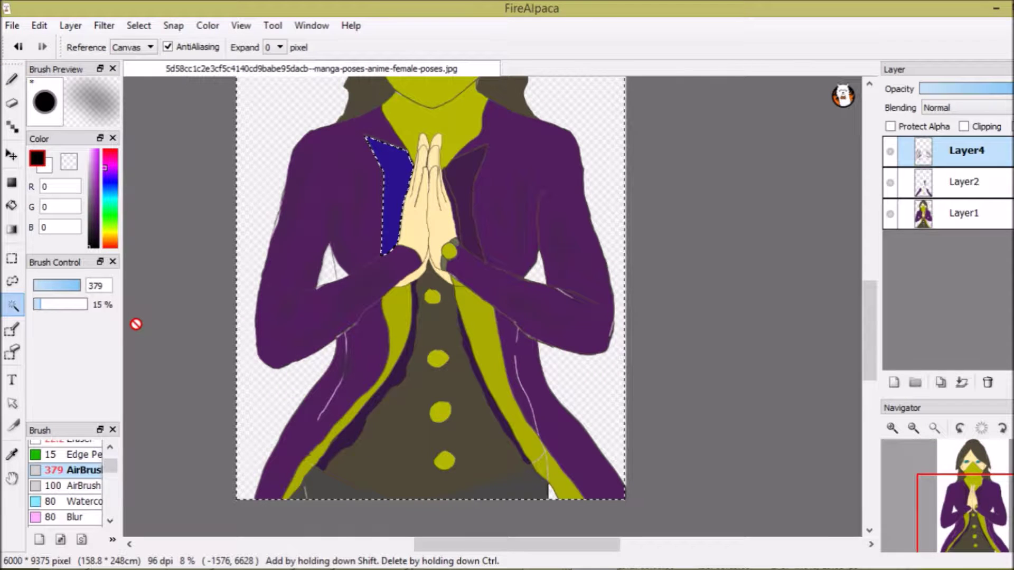
key(g)
click(415, 415)
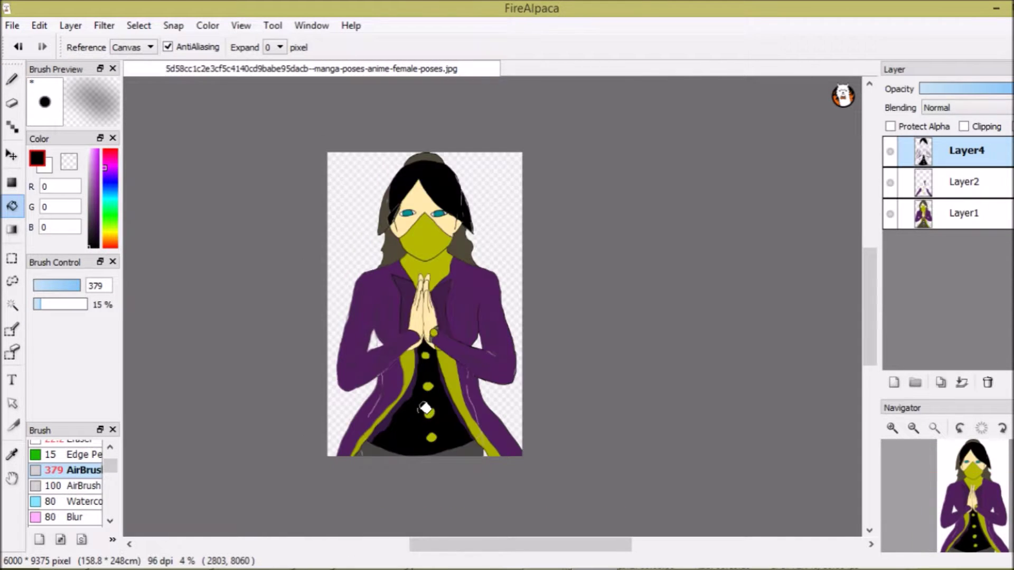
- Select the empty background beside the character's hair with the Magic Wand
scroll(525, 301, up, 4)
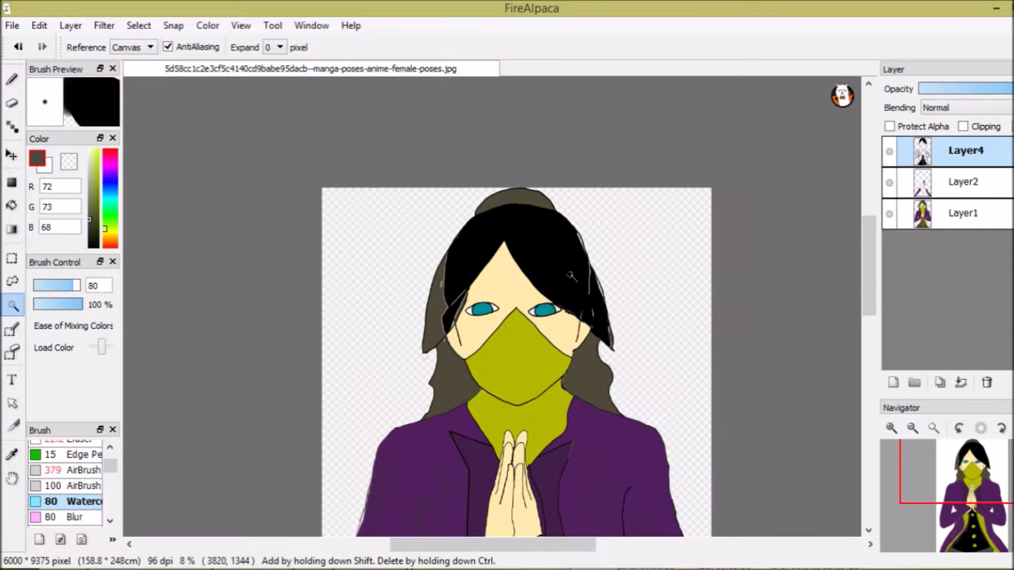
click(402, 330)
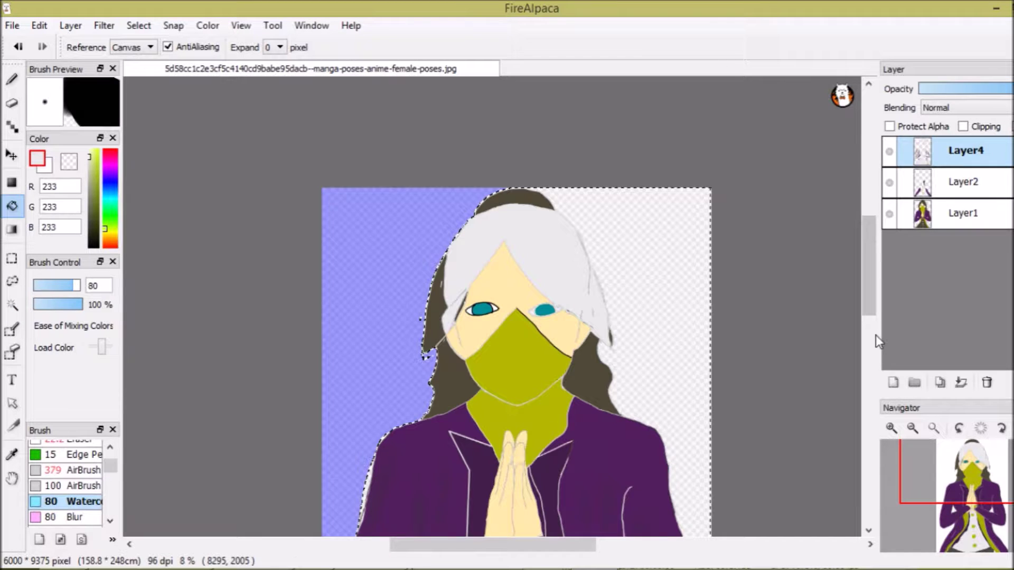
scroll(544, 308, down, 4)
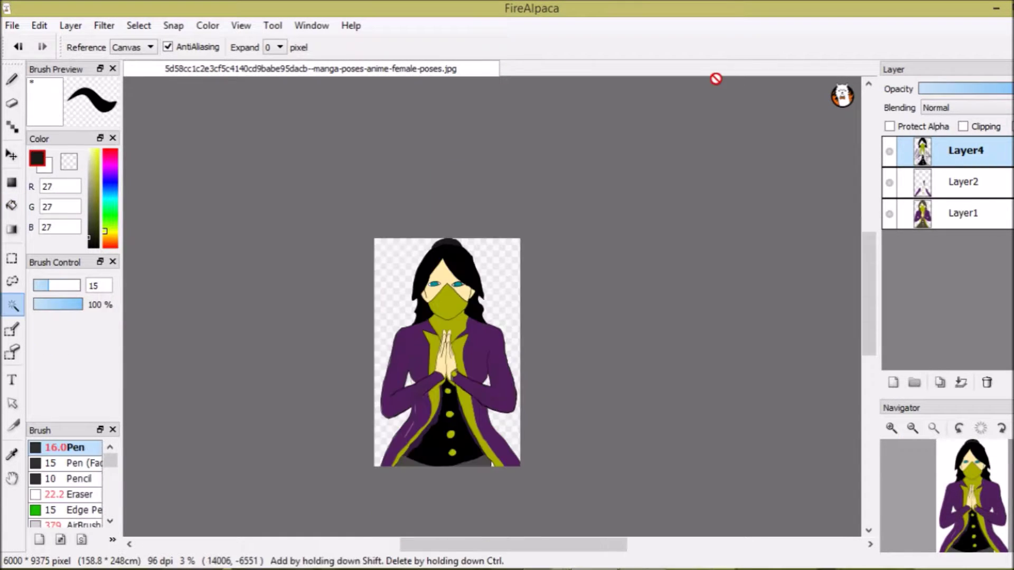
- Select the neck scarf area, then fill it and the face mask with dark grey (33, 33, 33)
scroll(455, 343, up, 5)
click(475, 296)
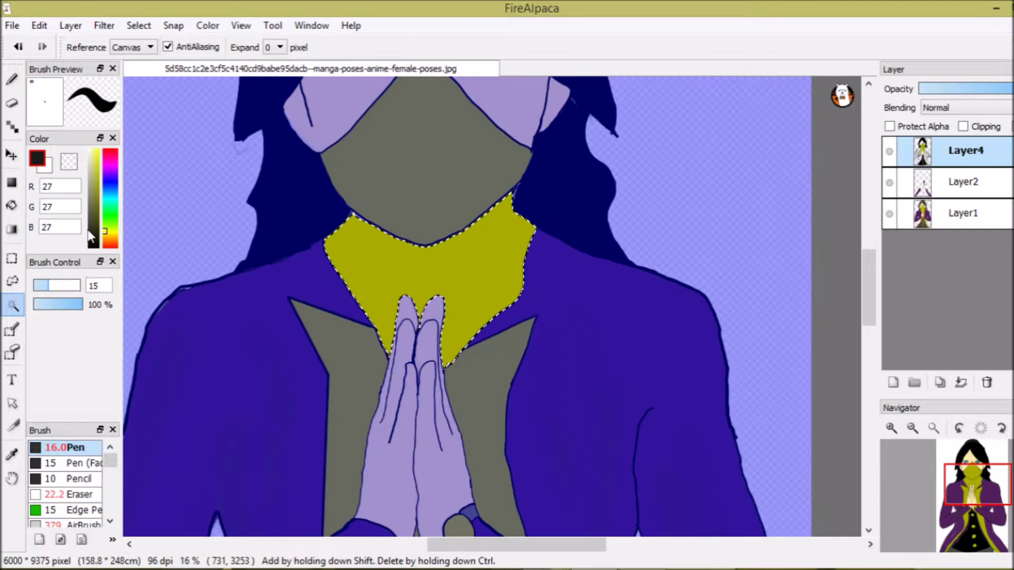
click(12, 206)
click(416, 275)
click(138, 25)
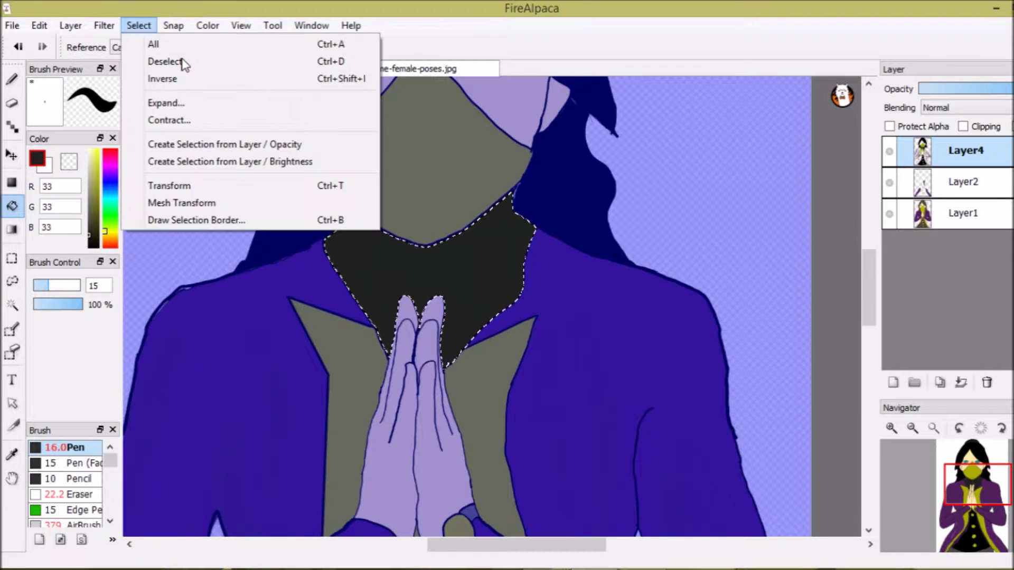
click(459, 146)
- Paint a round black pupil in the centre of the right-hand iris with the Pen
scroll(458, 146, up, 5)
scroll(471, 174, down, 3)
key(b)
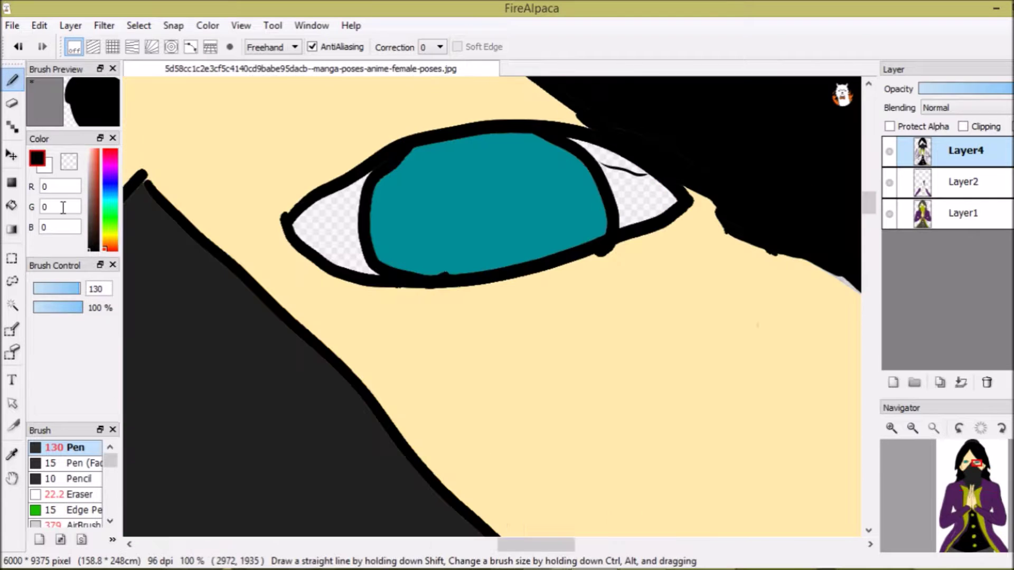
click(63, 285)
scroll(334, 194, up, 2)
mouse_move(449, 186)
mouse_down()
mouse_move(475, 240)
mouse_move(464, 212)
mouse_up()
- Try to shade the edge of the right-hand iris in a darker tone with the AirBrush
alt+click(411, 288)
drag(109, 461, 109, 468)
click(68, 454)
drag(80, 288, 68, 289)
click(97, 204)
mouse_move(331, 288)
mouse_down()
mouse_move(331, 253)
mouse_move(351, 269)
mouse_move(491, 301)
mouse_move(338, 159)
mouse_move(588, 158)
mouse_move(370, 122)
mouse_up()
- Add a white (255, 255, 255) highlight beside the pupil of the right-hand eye with the Pen at size 22
click(87, 150)
scroll(69, 475, up, 3)
click(64, 448)
click(418, 177)
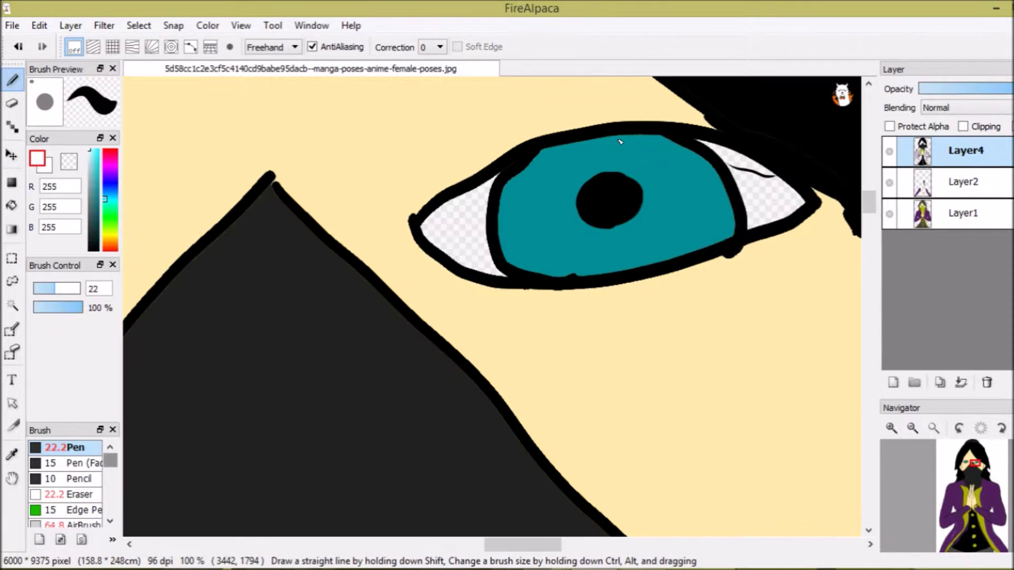
click(573, 182)
- Shade the edges of the right-hand iris with the AirBrush at size 64 in dark teal (11, 81, 86)
click(97, 201)
click(69, 524)
drag(566, 261, 566, 268)
click(98, 216)
drag(682, 217, 724, 254)
- Try a brownish-grey (125, 103, 100) AirBrush highlight across the middle of the mask
scroll(687, 317, down, 10)
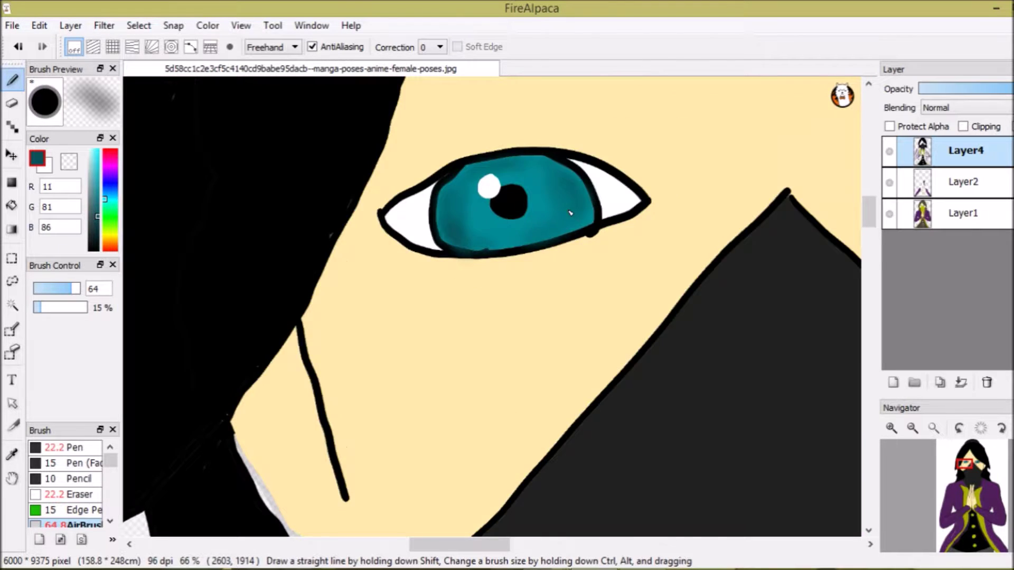
alt+click(629, 296)
scroll(629, 295, up, 5)
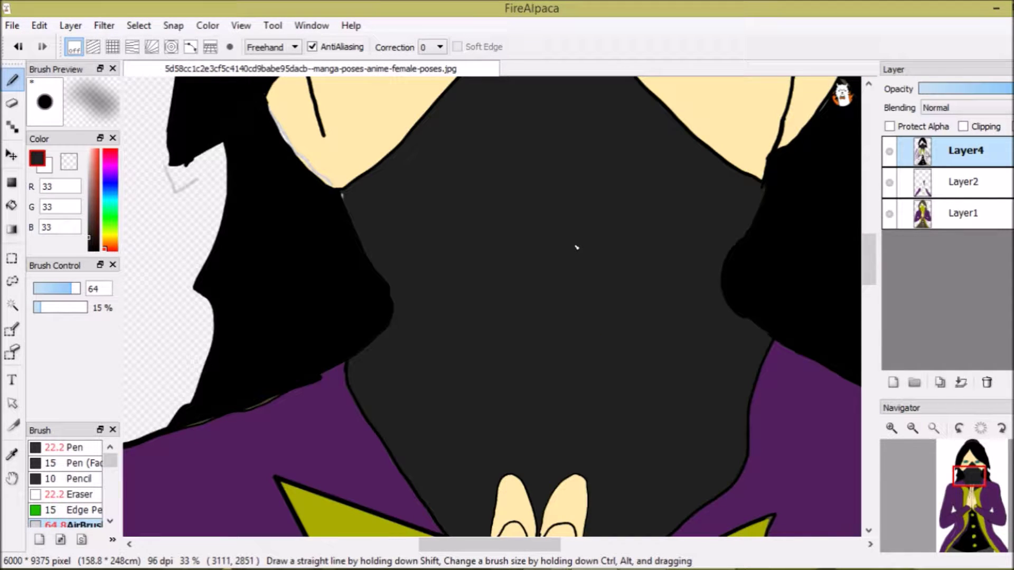
drag(577, 247, 469, 263)
scroll(469, 263, down, 1)
click(90, 201)
drag(561, 233, 467, 262)
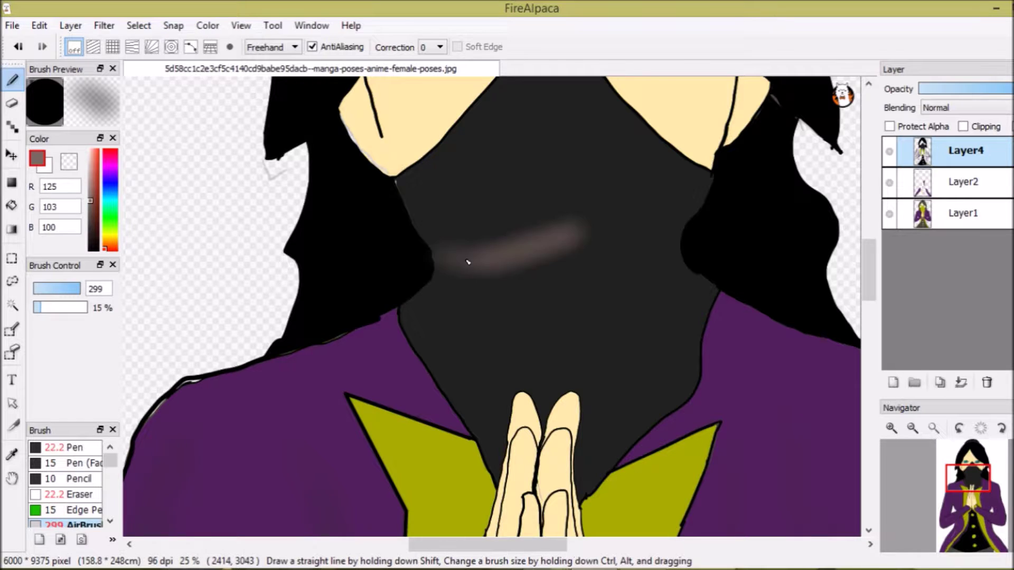
scroll(467, 262, down, 2)
key(ctrl+z)
- Airbrush grey (71, 71, 71) fold highlights over the mask and neck scarf, and touch up a small spot with the Pen
click(90, 205)
mouse_move(518, 218)
mouse_down()
mouse_move(457, 241)
mouse_move(470, 305)
mouse_move(465, 200)
mouse_move(528, 158)
mouse_move(445, 274)
mouse_up()
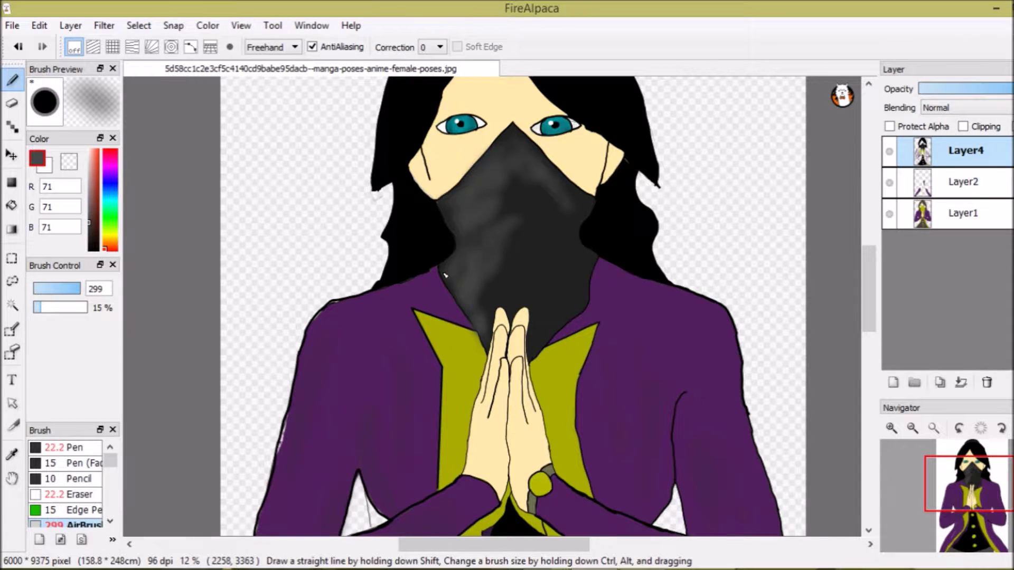
scroll(445, 275, up, 6)
click(63, 448)
drag(490, 323, 500, 317)
scroll(500, 316, down, 6)
- Blend the mask's highlights into the fabric with large AirBrush strokes in dark grey (28, 28, 28)
alt+click(457, 216)
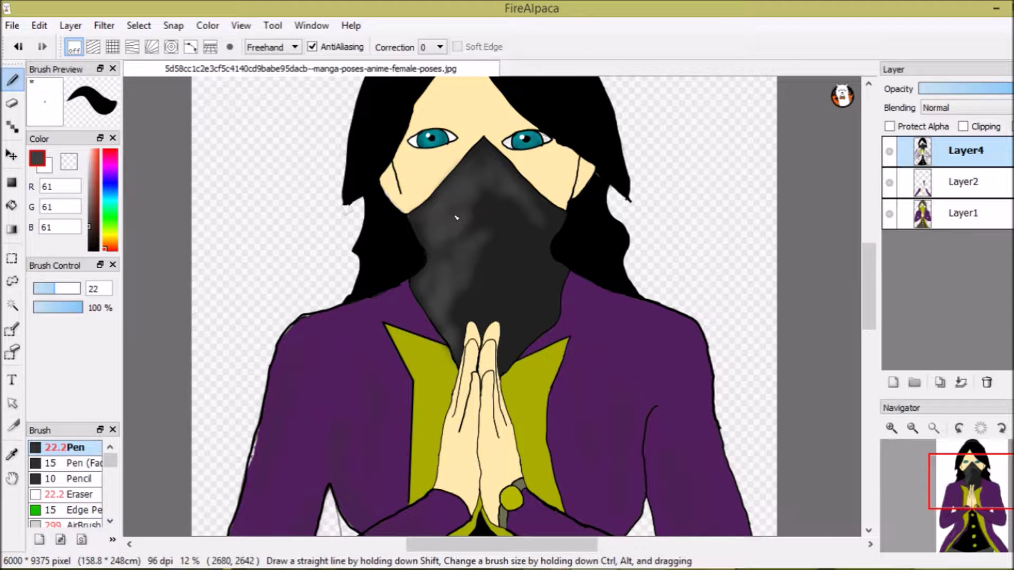
click(68, 524)
alt+click(459, 222)
mouse_move(449, 185)
mouse_down()
mouse_move(465, 302)
mouse_move(476, 233)
mouse_up()
drag(449, 201, 515, 219)
drag(450, 286, 481, 329)
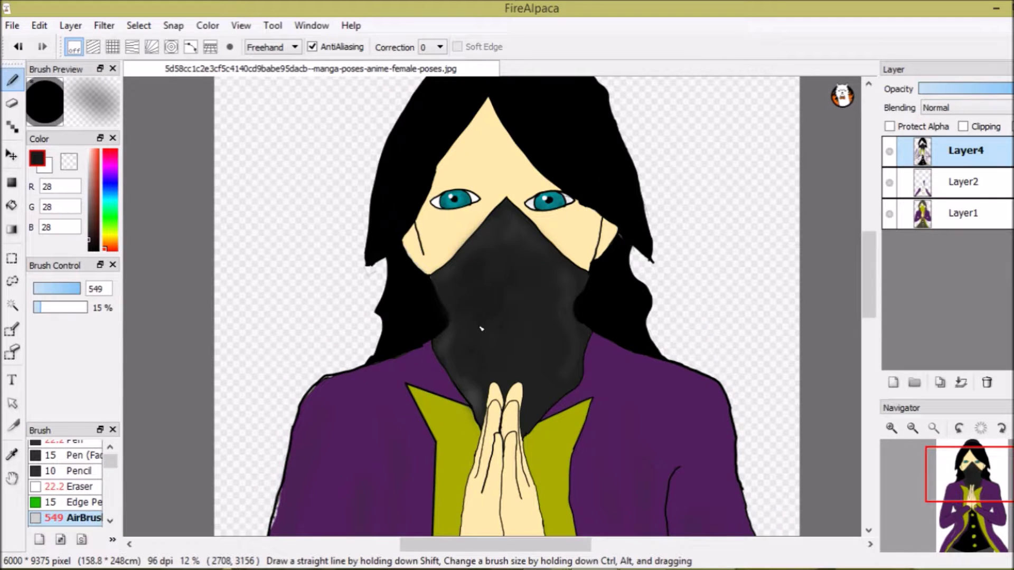
alt+click(482, 328)
scroll(482, 328, down, 2)
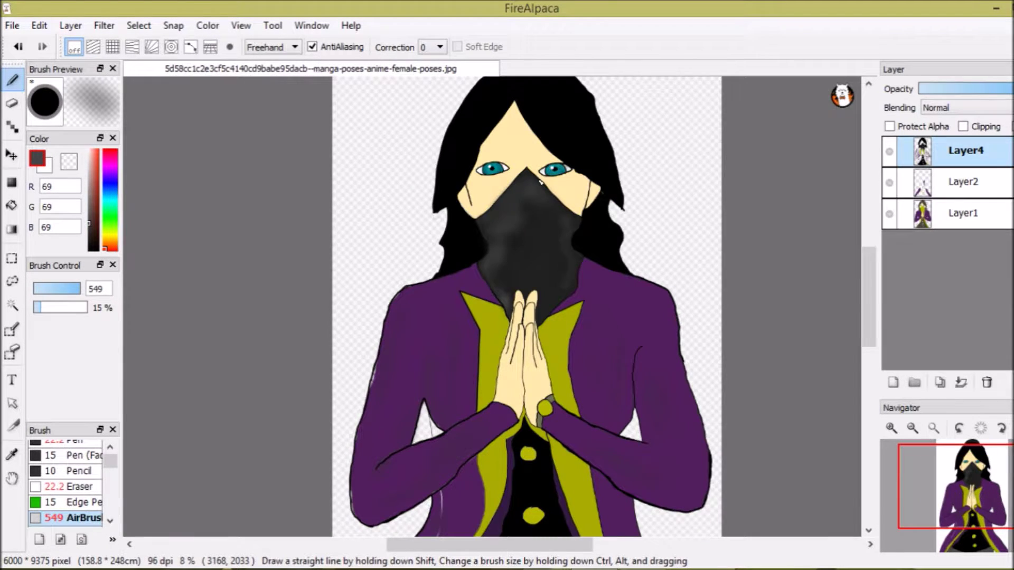
- Airbrush lighter purple (82, 46, 100) highlights along the coat's dark inner lining beside the vest
scroll(572, 449, up, 3)
alt+click(573, 449)
drag(79, 289, 77, 301)
click(94, 212)
mouse_move(576, 415)
mouse_down()
mouse_move(516, 333)
mouse_move(521, 297)
mouse_up()
drag(320, 214, 136, 482)
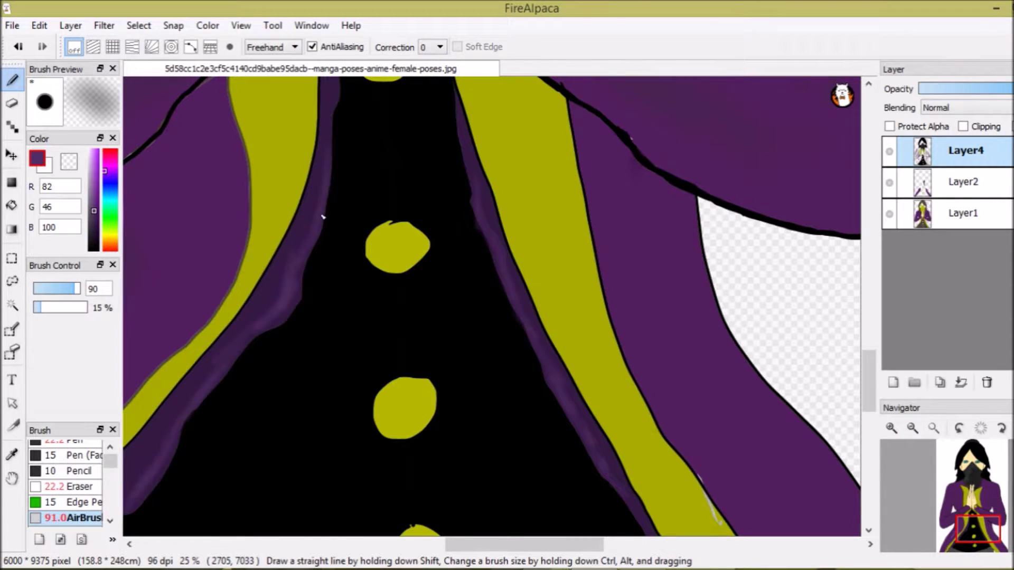
- Smooth the outline of the lowest vest button with the Pen, using colours sampled from the artwork
scroll(323, 217, up, 3)
alt+click(335, 248)
click(110, 447)
click(63, 447)
mouse_move(388, 228)
mouse_down()
mouse_move(321, 311)
mouse_move(318, 302)
mouse_move(335, 324)
mouse_up()
alt+click(502, 274)
mouse_move(465, 233)
mouse_down()
mouse_move(489, 322)
mouse_move(359, 222)
mouse_up()
drag(290, 319, 423, 401)
- Shade the left edges of the vest buttons, starting with the lowest, with the AirBrush in olive (153, 160, 32)
alt+click(426, 236)
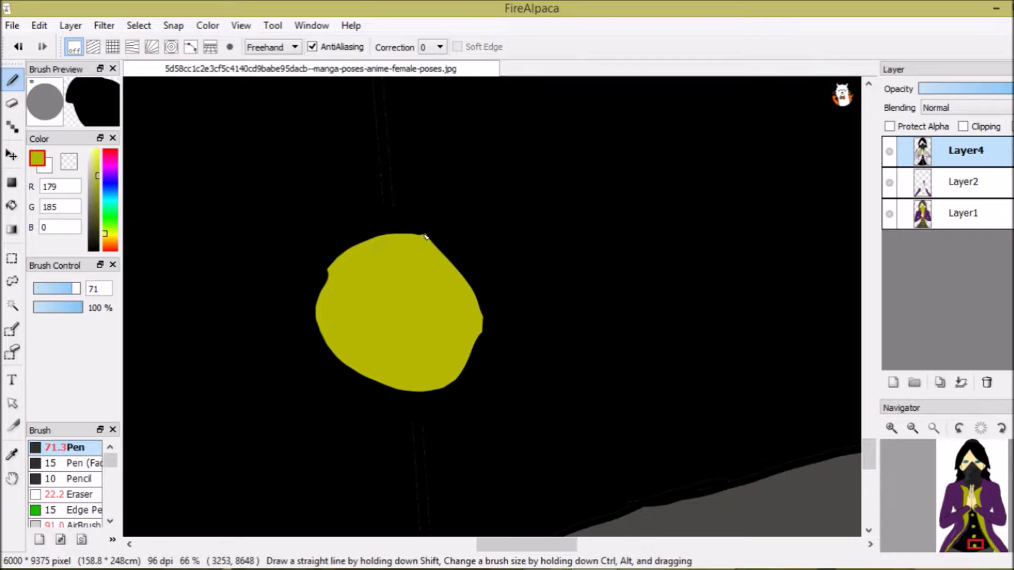
scroll(425, 236, down, 3)
click(69, 524)
drag(381, 288, 400, 184)
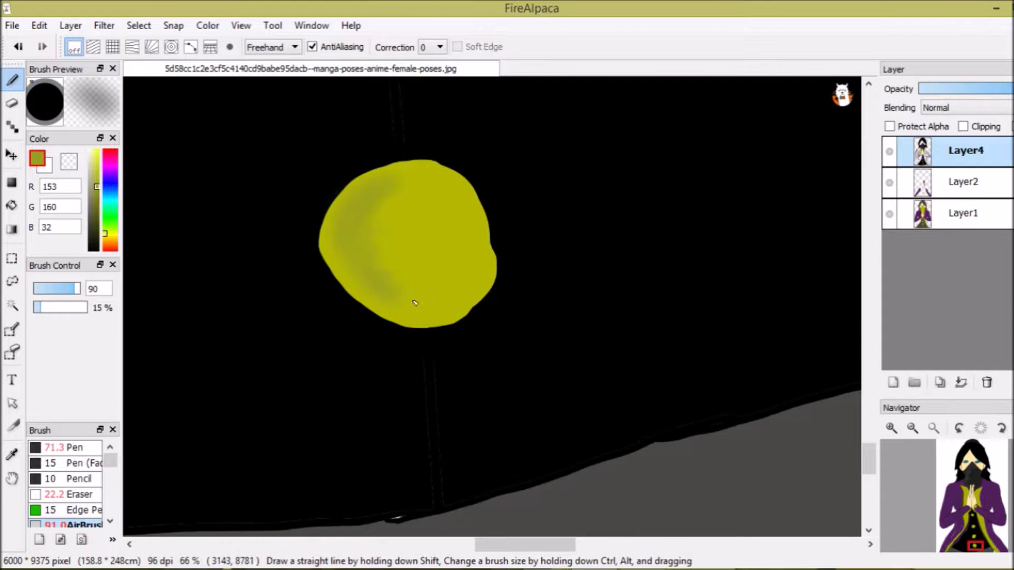
scroll(401, 196, down, 3)
scroll(323, 408, up, 3)
drag(319, 409, 370, 301)
scroll(316, 330, up, 5)
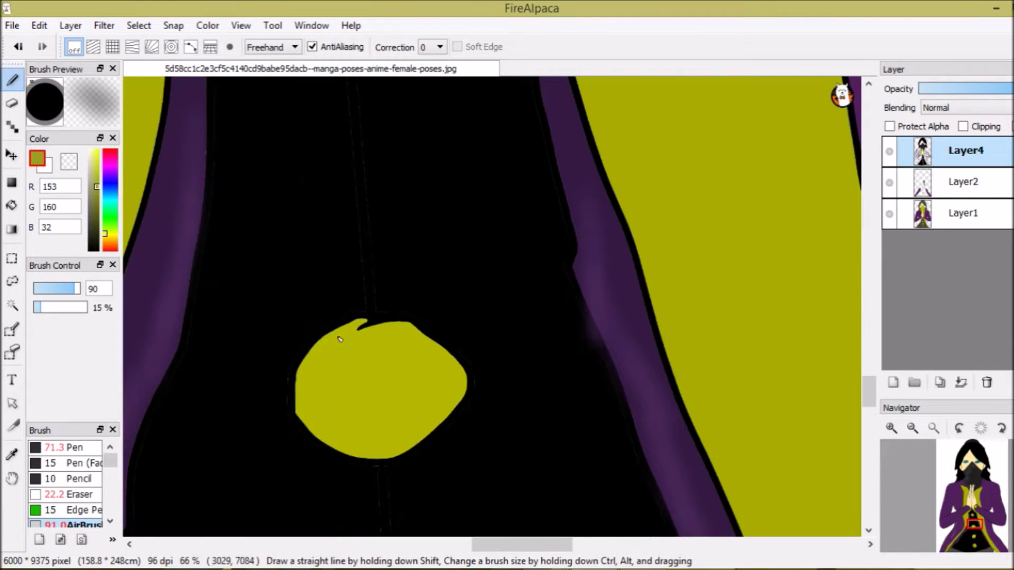
scroll(316, 330, down, 5)
scroll(419, 327, up, 4)
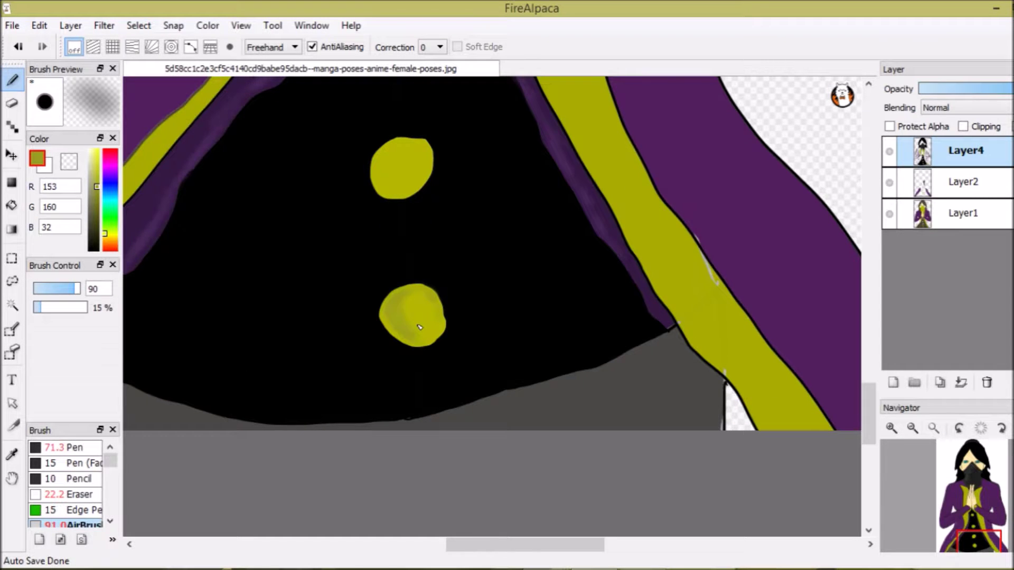
- Select the facial skin with the Magic Wand and invert the selection
scroll(420, 328, down, 4)
scroll(320, 143, up, 6)
key(w)
click(320, 144)
click(139, 25)
click(166, 75)
- Fill the outer corner of the right-hand eye with white (255, 255, 255)
click(12, 206)
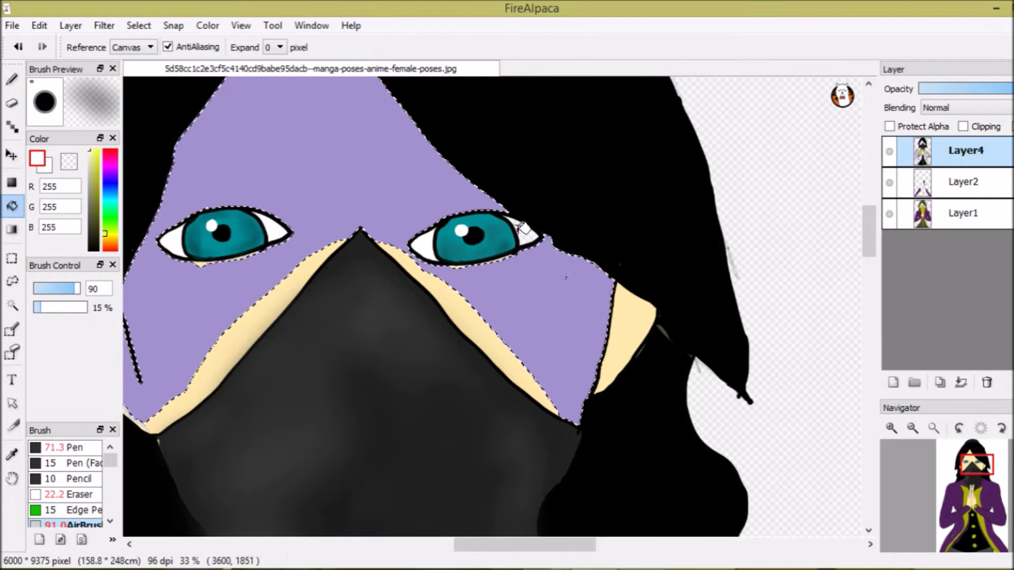
scroll(523, 227, up, 5)
click(397, 226)
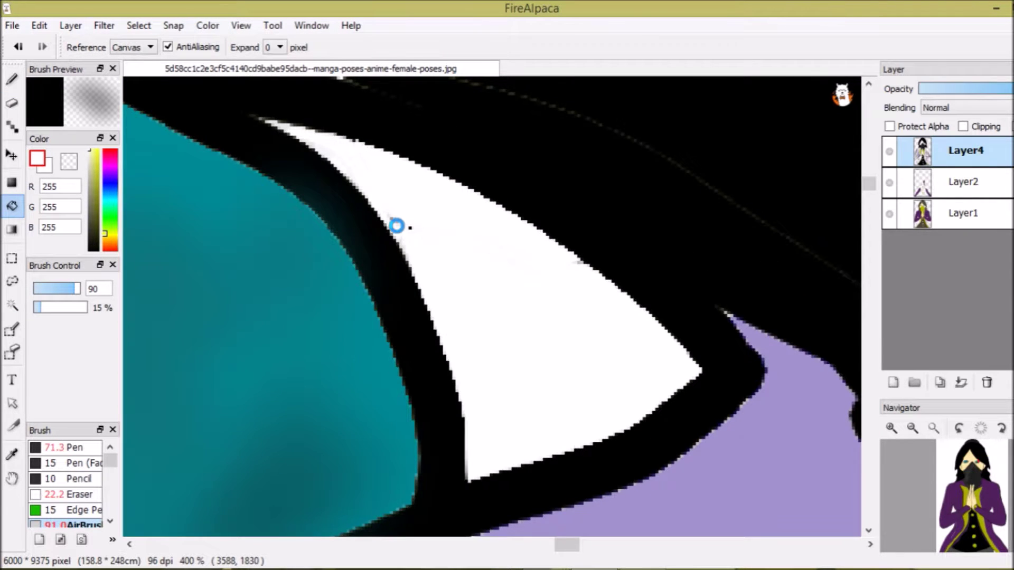
- Shade the yellow-green lapel to the right of the hands with the AirBrush in dark olive (134, 141, 0)
scroll(747, 278, down, 6)
scroll(403, 323, up, 3)
alt+click(140, 238)
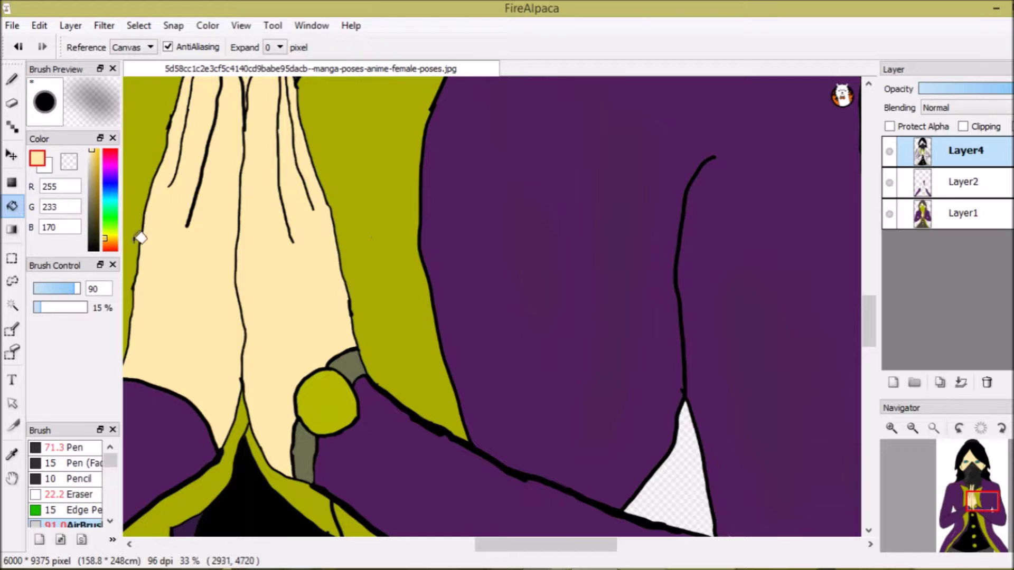
key(b)
alt+click(389, 294)
mouse_move(394, 150)
mouse_down()
mouse_move(441, 409)
mouse_move(389, 340)
mouse_up()
- Shade the left lapel and both yellow-green facings below the arms with the AirBrush in dark olive (134, 141, 0)
scroll(389, 339, down, 3)
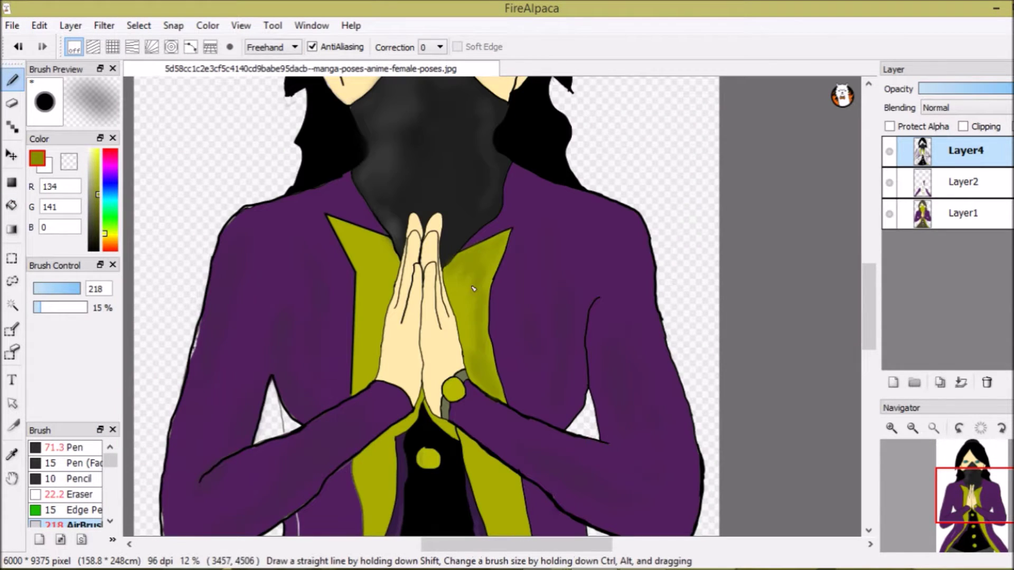
drag(362, 235, 367, 380)
drag(372, 459, 383, 528)
mouse_move(478, 464)
mouse_down()
mouse_move(494, 533)
mouse_move(401, 222)
mouse_up()
scroll(494, 534, up, 1)
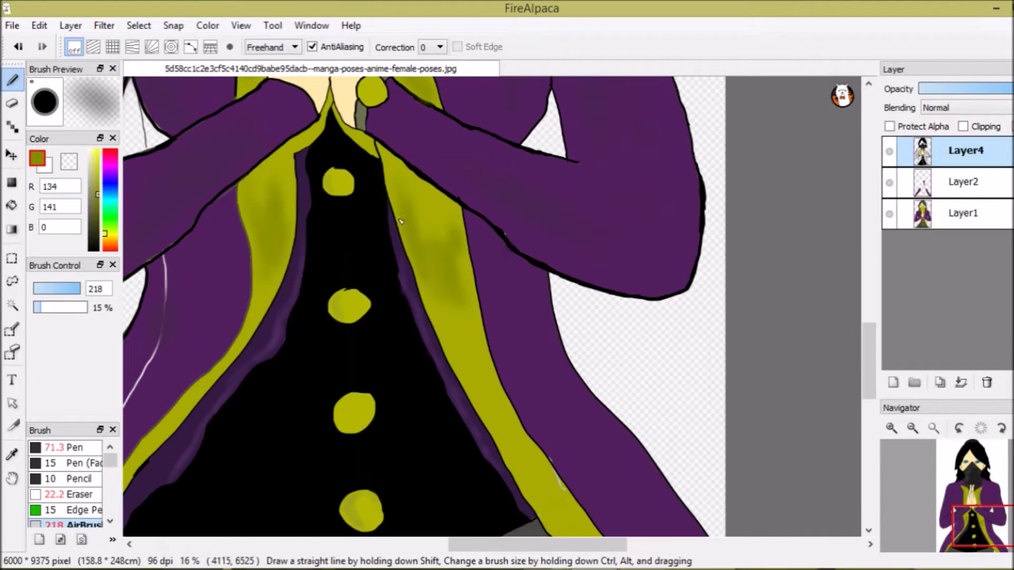
- Cover the white streak on the left coat tail with the Pen in the coat's purple (83, 31, 95)
scroll(543, 463, down, 1)
alt+click(464, 430)
scroll(464, 431, up, 2)
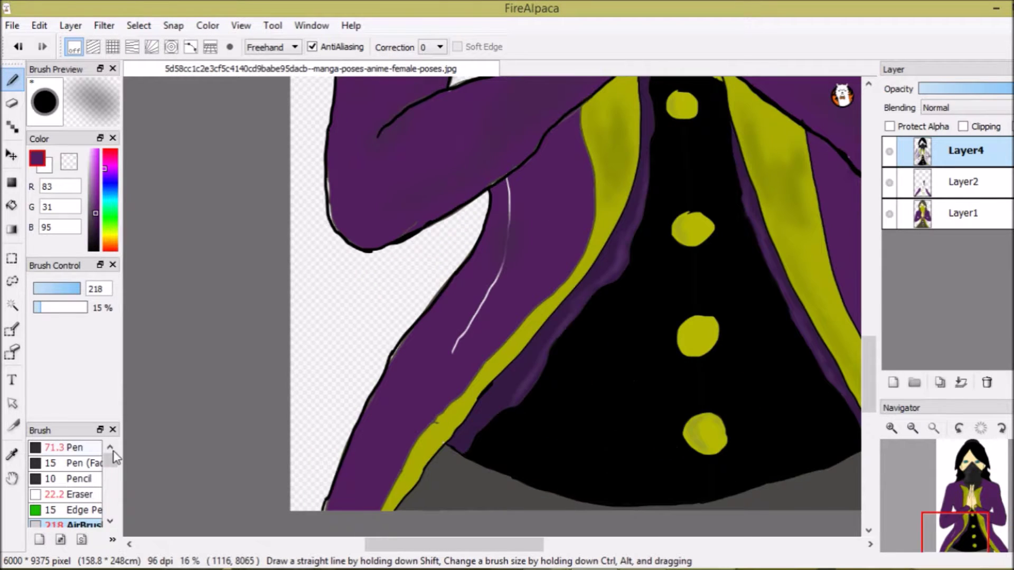
click(63, 447)
- Shade the left coat tail with the AirBrush at size 356 in dark purple (55, 21, 63)
click(77, 523)
text(356)
key(Return)
mouse_move(447, 317)
mouse_down()
mouse_move(498, 249)
mouse_move(399, 414)
mouse_move(385, 480)
mouse_up()
scroll(398, 421, down, 2)
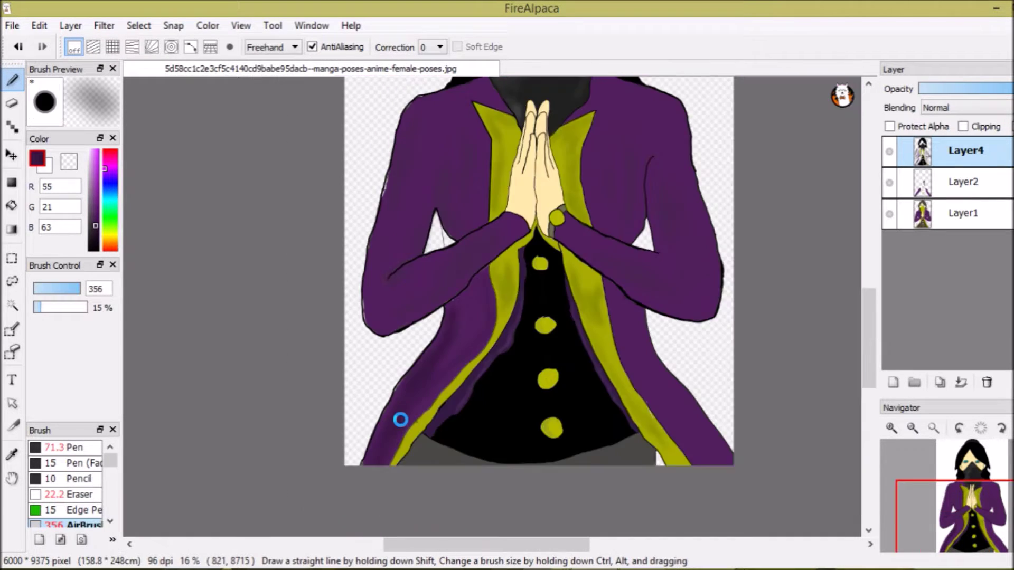
- Shade the right coat tail and right sleeve with the AirBrush in dark purple (55, 21, 63)
scroll(498, 138, up, 3)
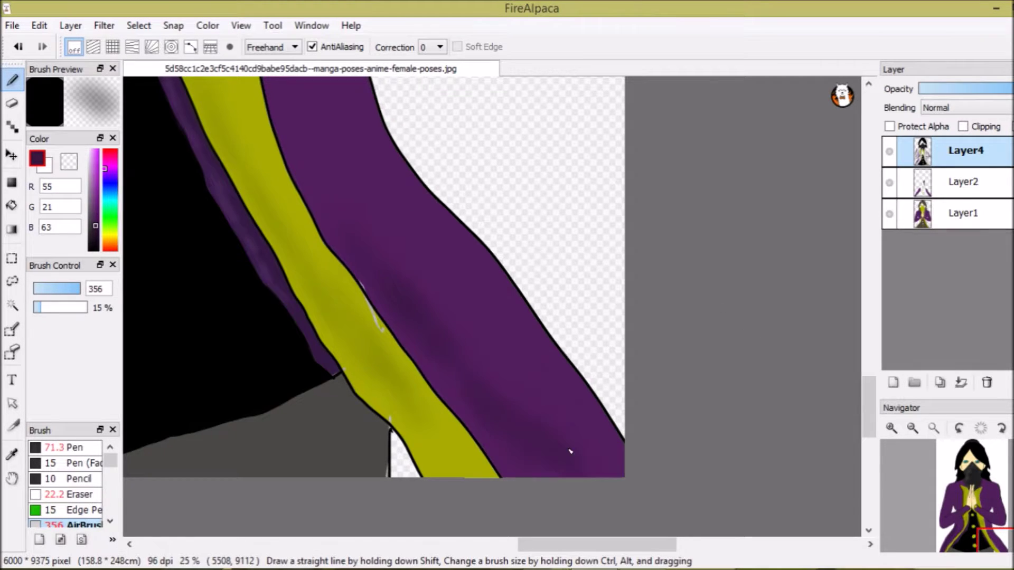
scroll(349, 152, down, 4)
scroll(326, 413, up, 2)
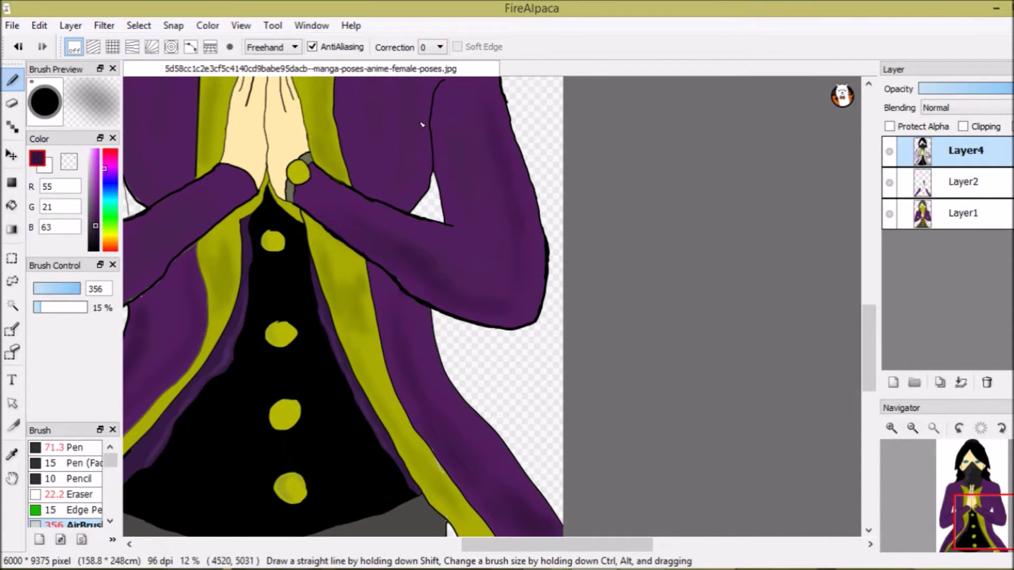
- Add faint pale pink (255, 221, 255) and pale cyan (221, 255, 255) tints to the hands with the AirBrush, reducing it to 4% opacity
scroll(331, 214, down, 1)
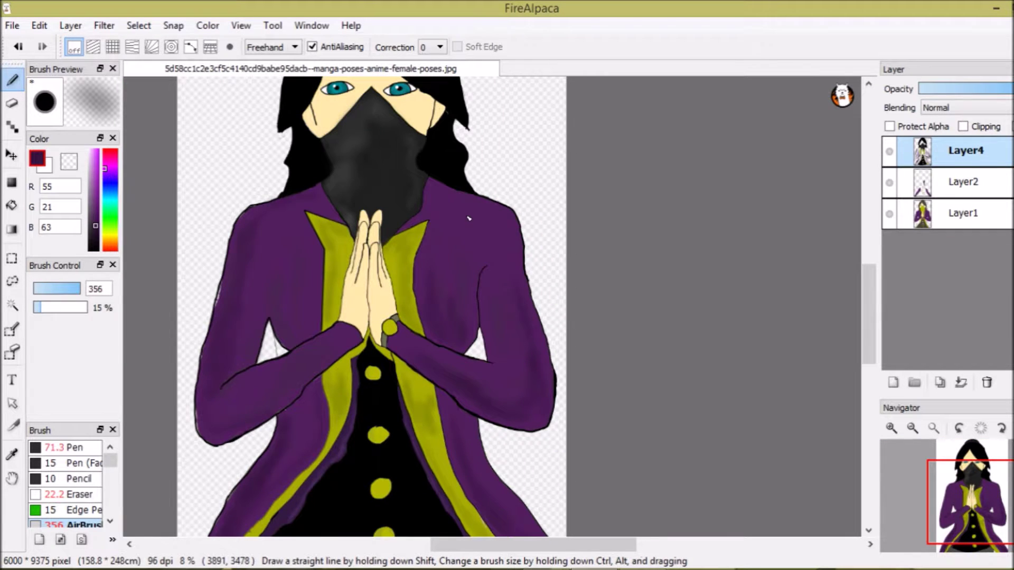
scroll(392, 410, up, 1)
click(96, 150)
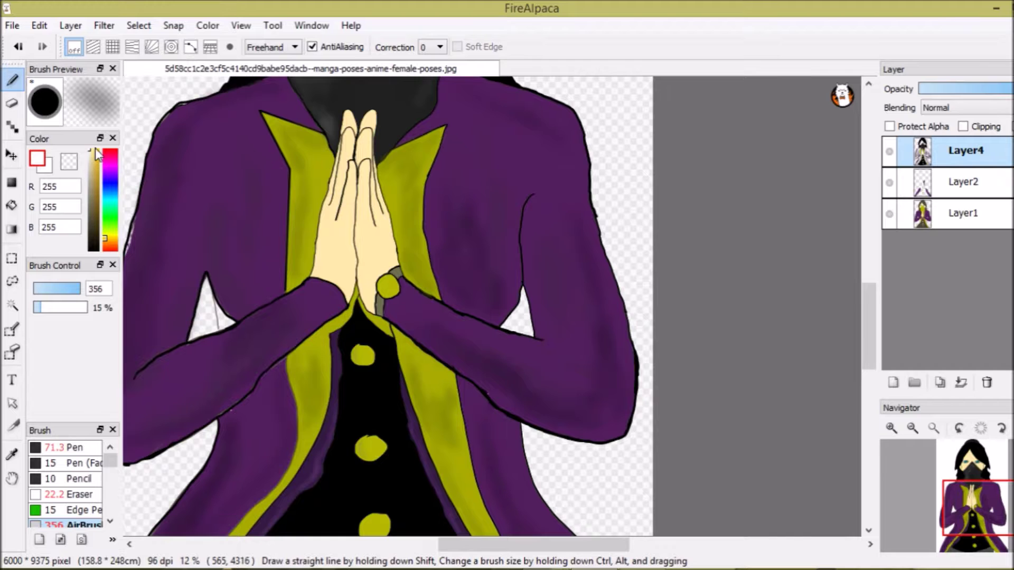
click(110, 165)
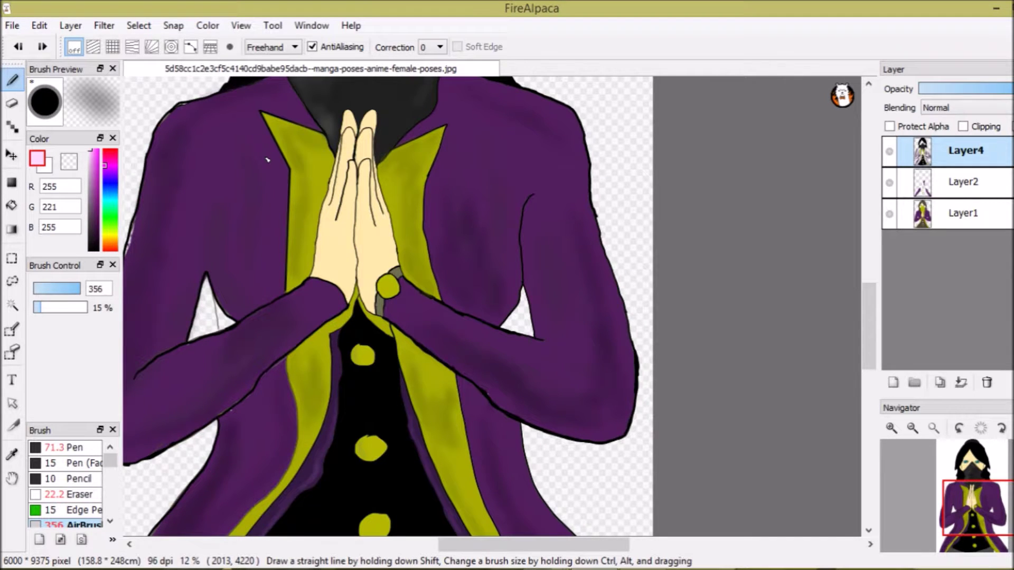
click(109, 200)
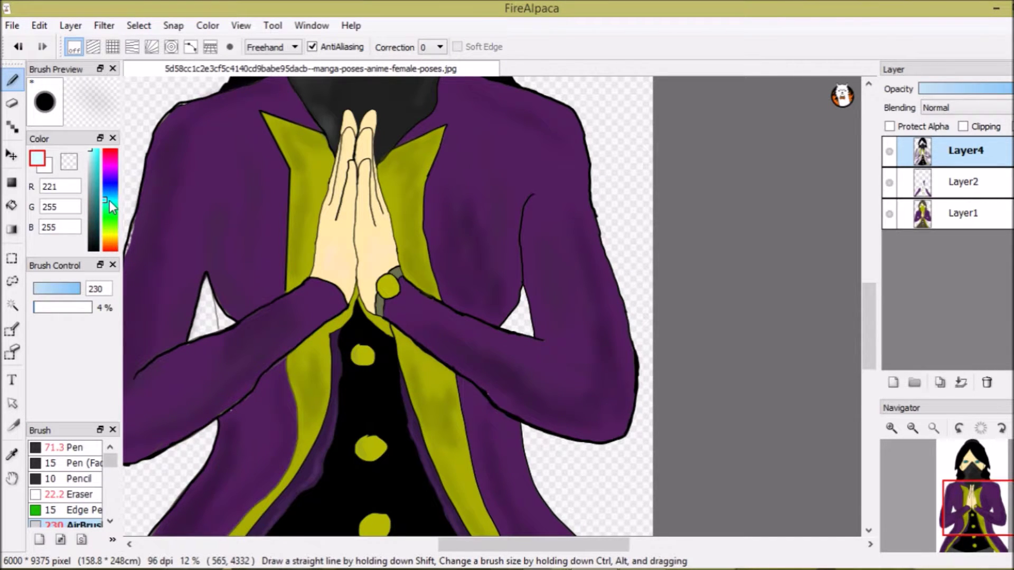
click(109, 235)
- Add soft highlights to the black hair with the AirBrush at size 516 and 4% opacity, in greys up to (123, 123, 123)
scroll(478, 515, down, 4)
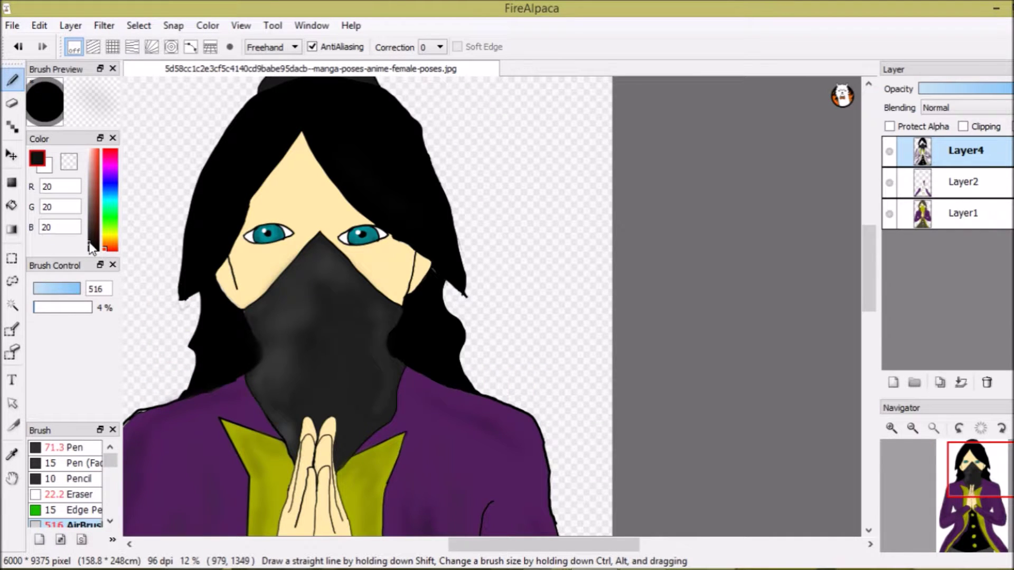
click(89, 229)
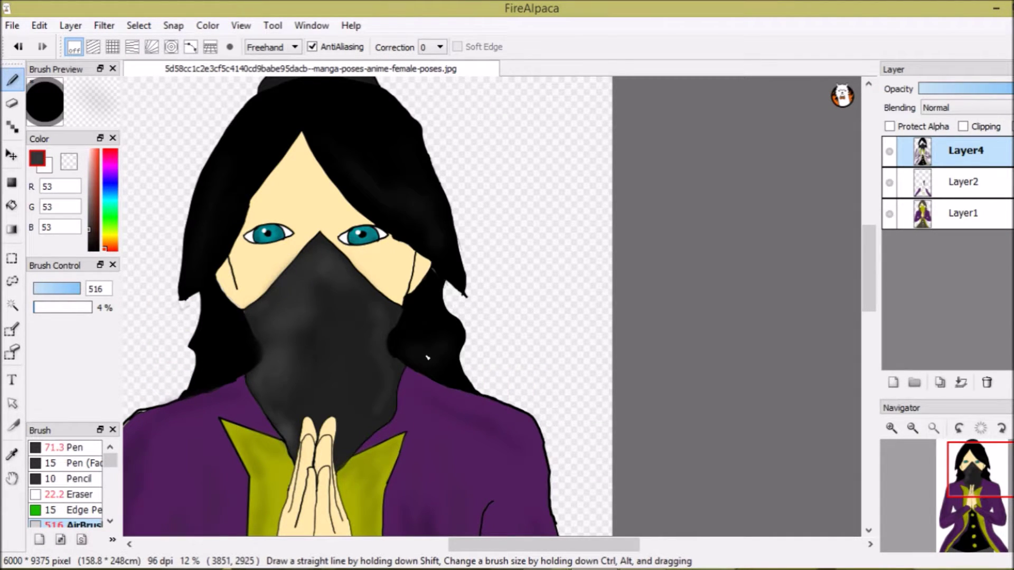
scroll(428, 358, down, 2)
scroll(404, 245, up, 2)
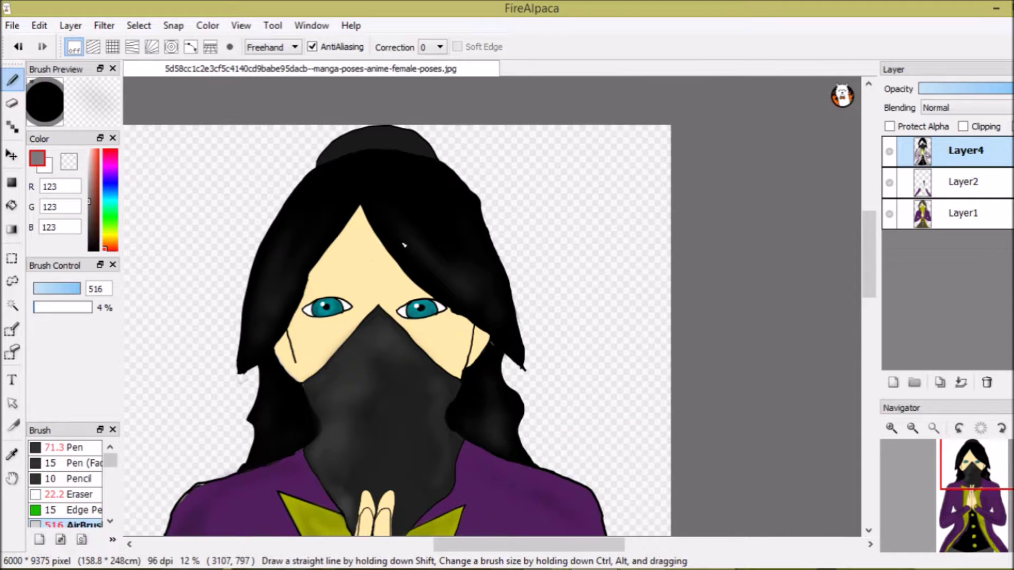
scroll(404, 245, up, 1)
- Tint the forehead and cheeks with the AirBrush at size 276 in pale peach (248, 223, 198) and orange (244, 186, 130)
alt+click(317, 265)
drag(317, 265, 393, 122)
alt+click(316, 251)
click(91, 152)
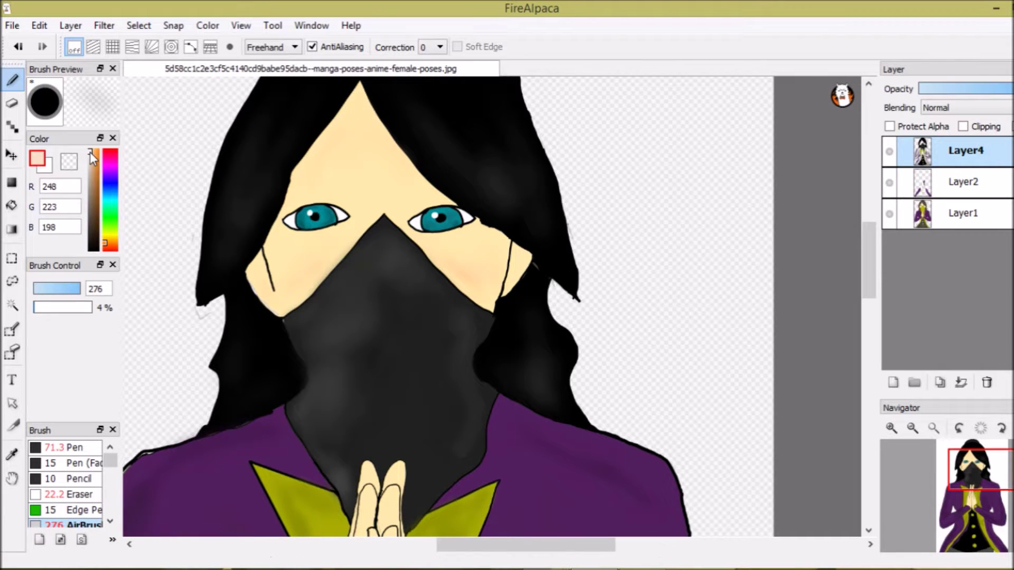
click(93, 152)
- Select the empty background beside the character with the Magic Wand and bucket-fill it with dark red-brown (94, 29, 0)
scroll(420, 239, down, 3)
scroll(421, 238, down, 2)
key(w)
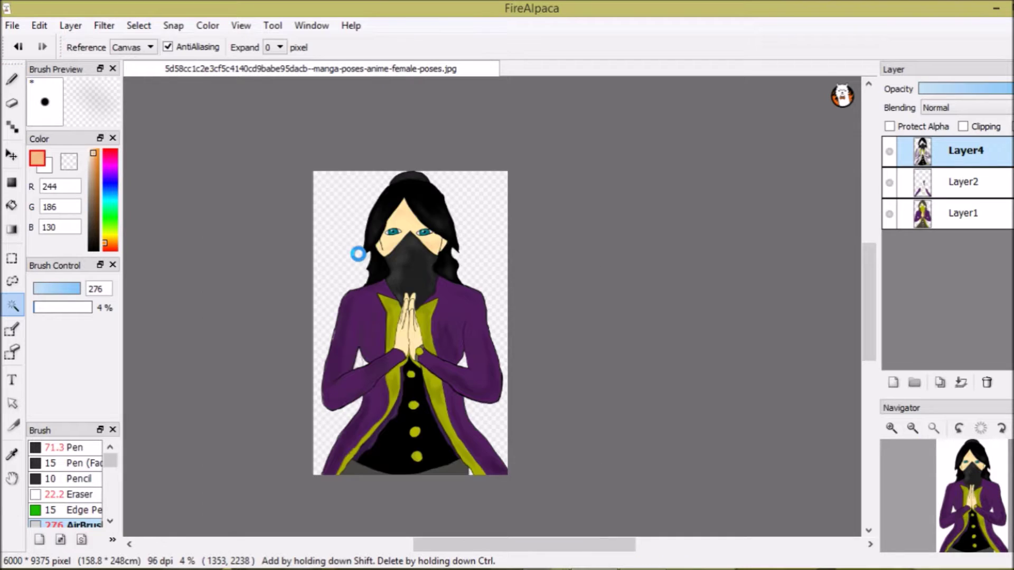
click(363, 258)
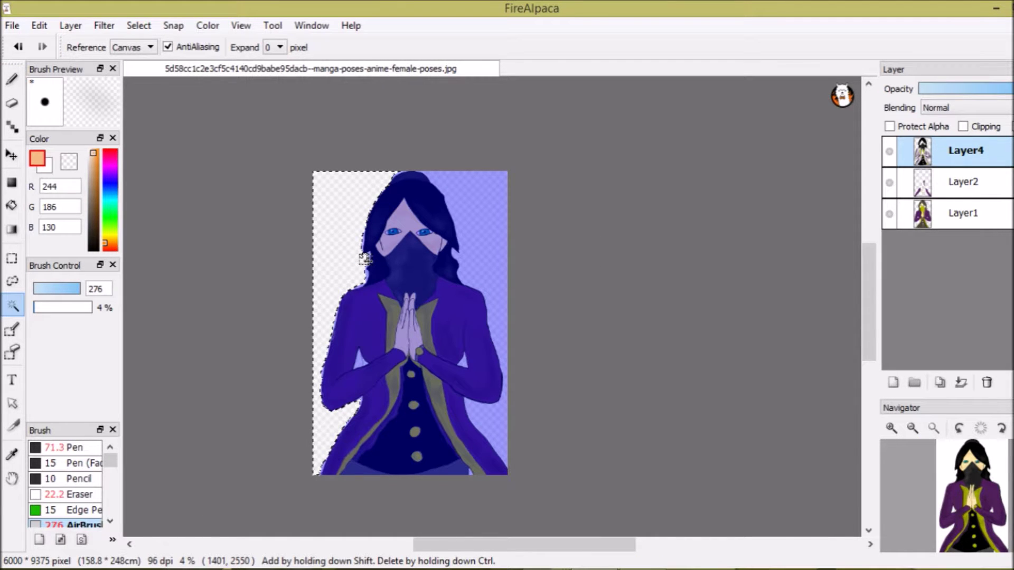
click(105, 234)
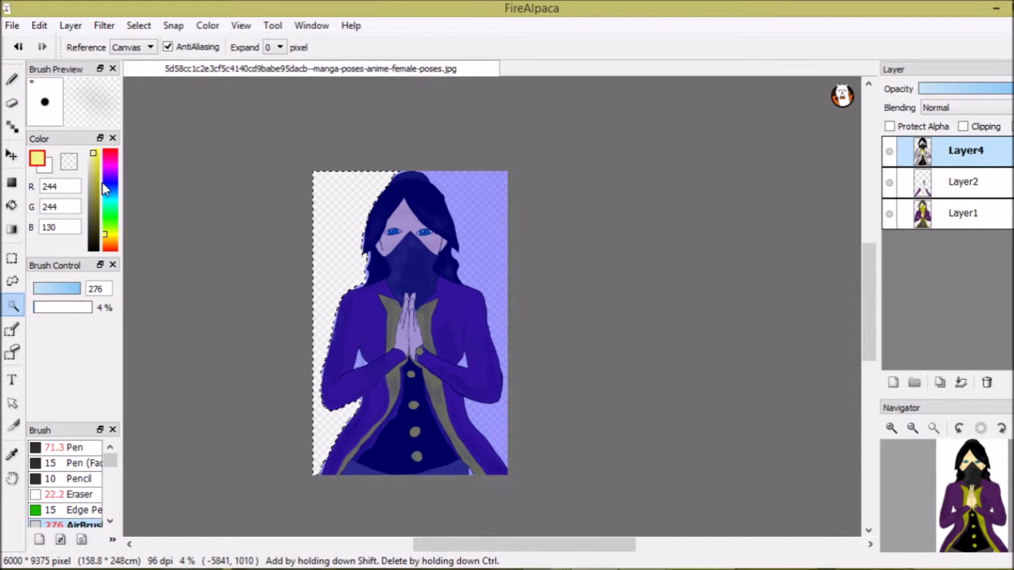
click(106, 247)
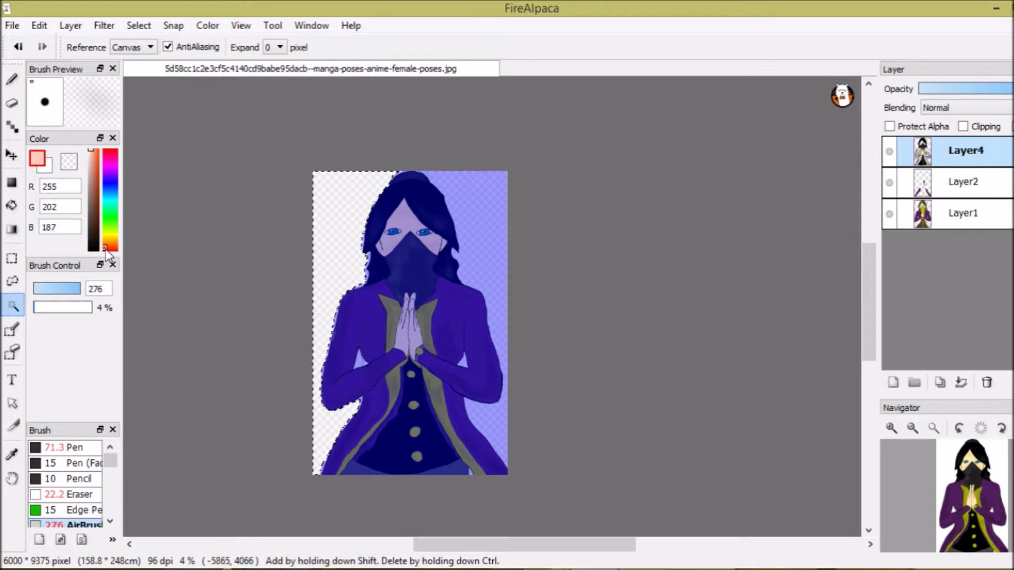
click(97, 173)
key(g)
click(322, 180)
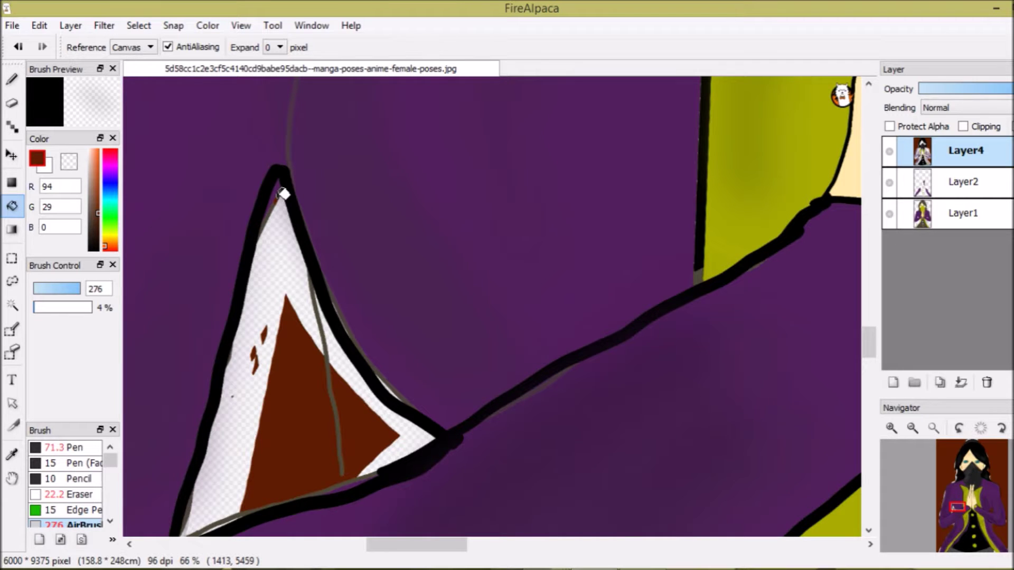
- Paint over the unfilled white gap between the left arm and the body in dark red-brown (94, 29, 0)
key(b)
mouse_move(285, 296)
mouse_down()
mouse_move(248, 476)
mouse_move(275, 206)
mouse_up()
drag(254, 317, 280, 199)
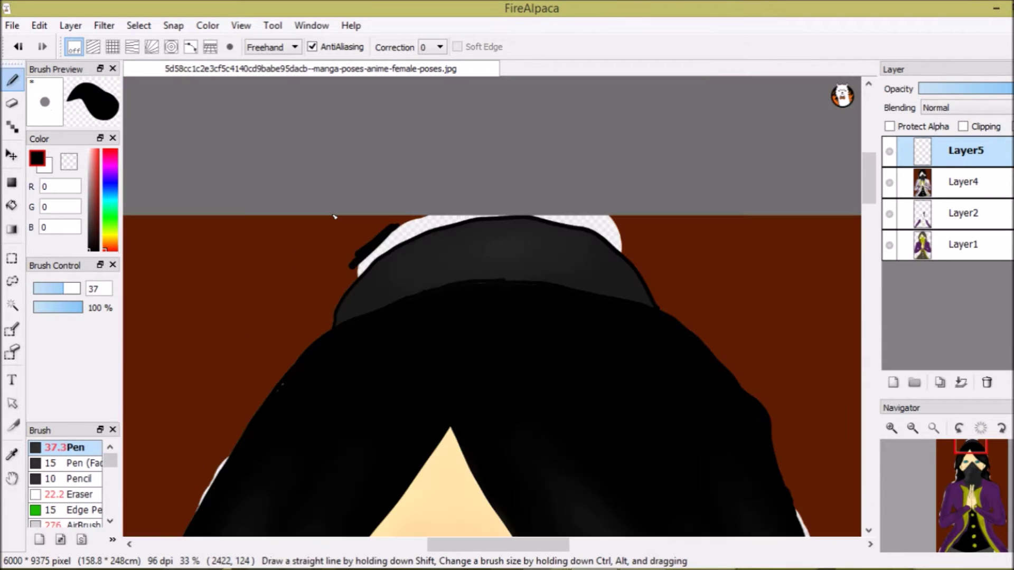
- Undo the black stroke beside the hair bun and cover white gaps around the figure with the Pen at size 97 in background brown (94, 29, 0)
key(ctrl+z)
alt+click(347, 284)
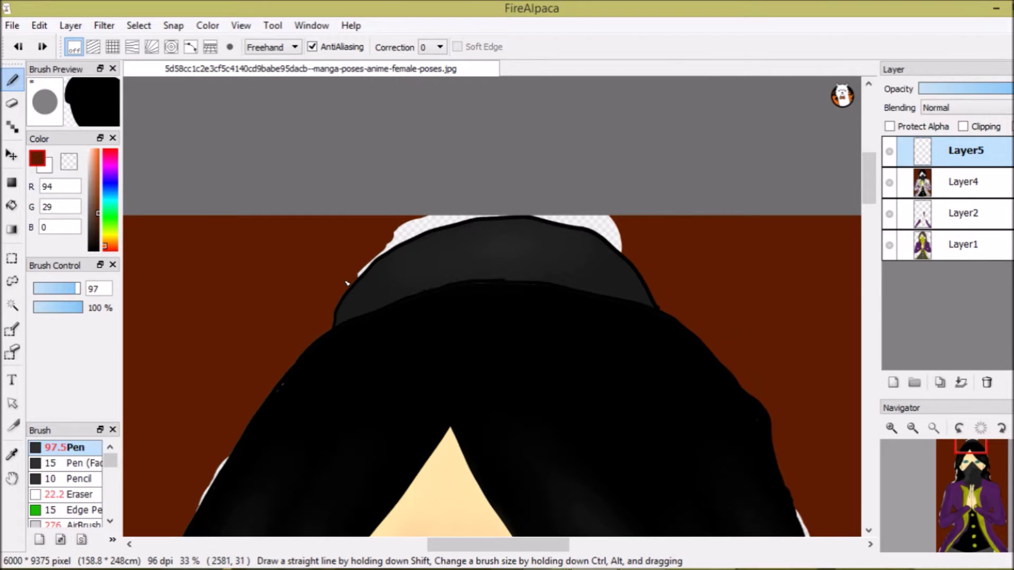
scroll(347, 283, down, 4)
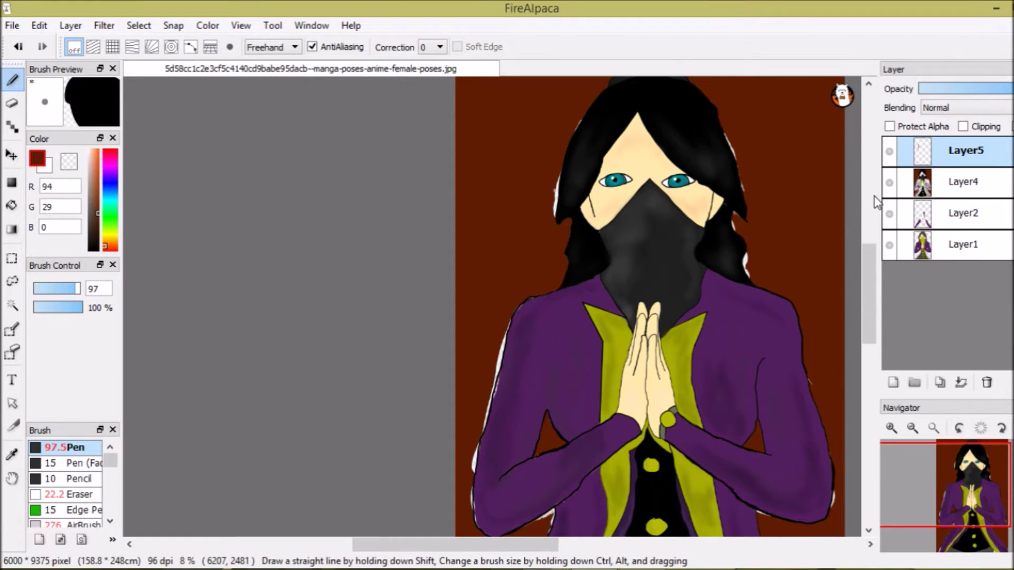
scroll(385, 390, up, 2)
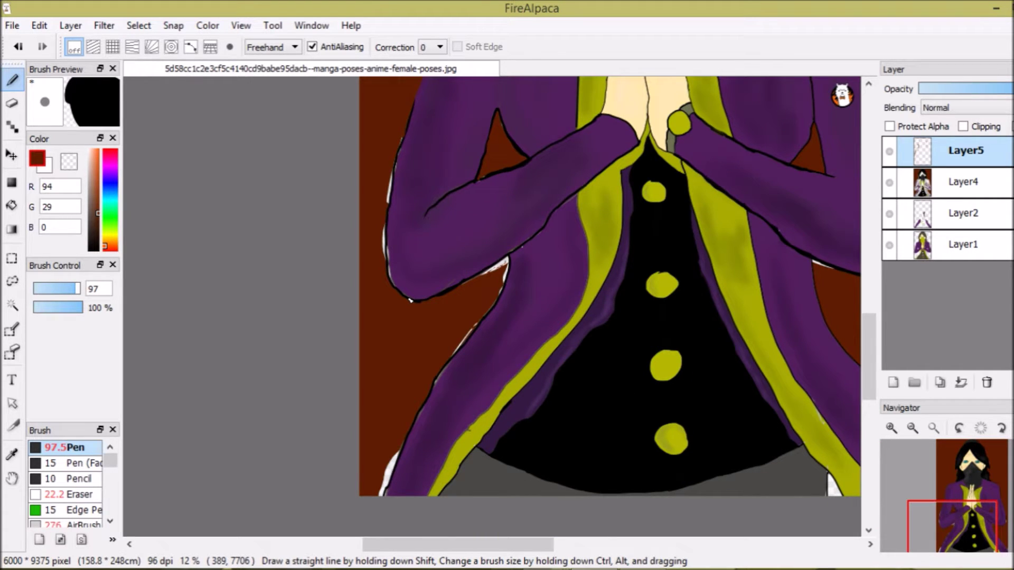
scroll(873, 344, down, 3)
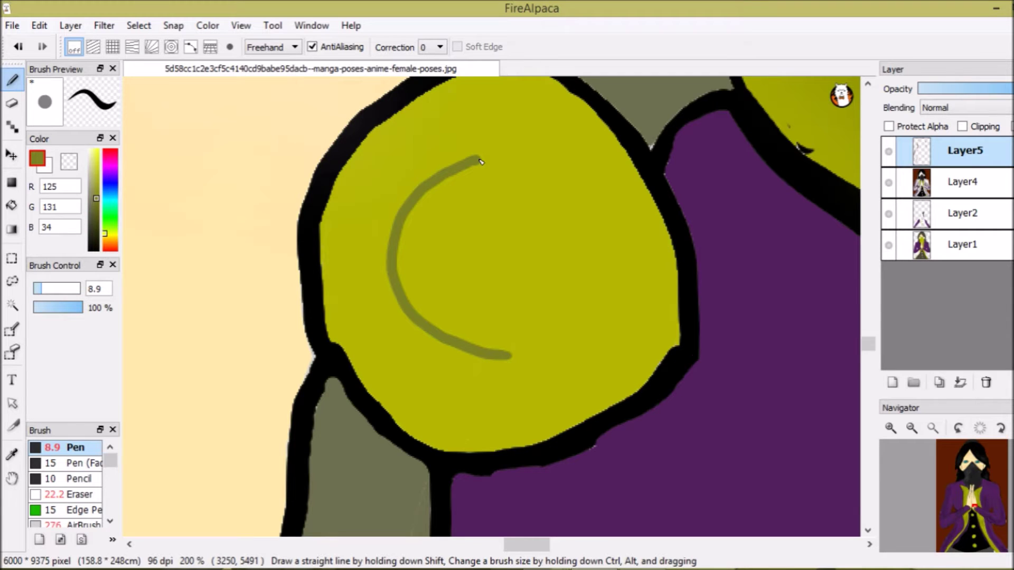
- Paint an olive (125, 131, 34) disc inside the round wrist ornament with the Pen and trim its edges in yellow-green (179, 185, 0)
drag(497, 156, 507, 361)
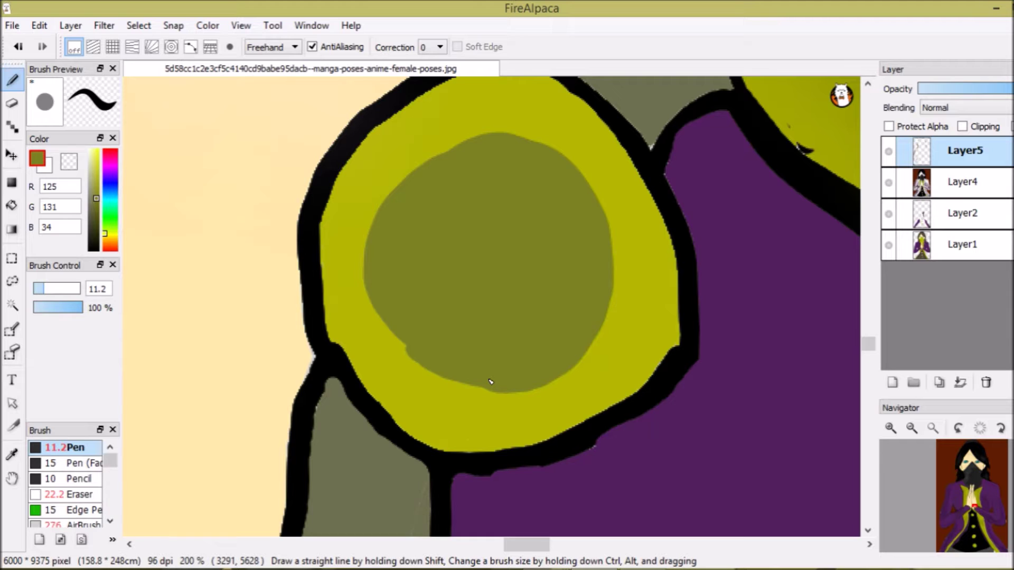
scroll(867, 344, up, 1)
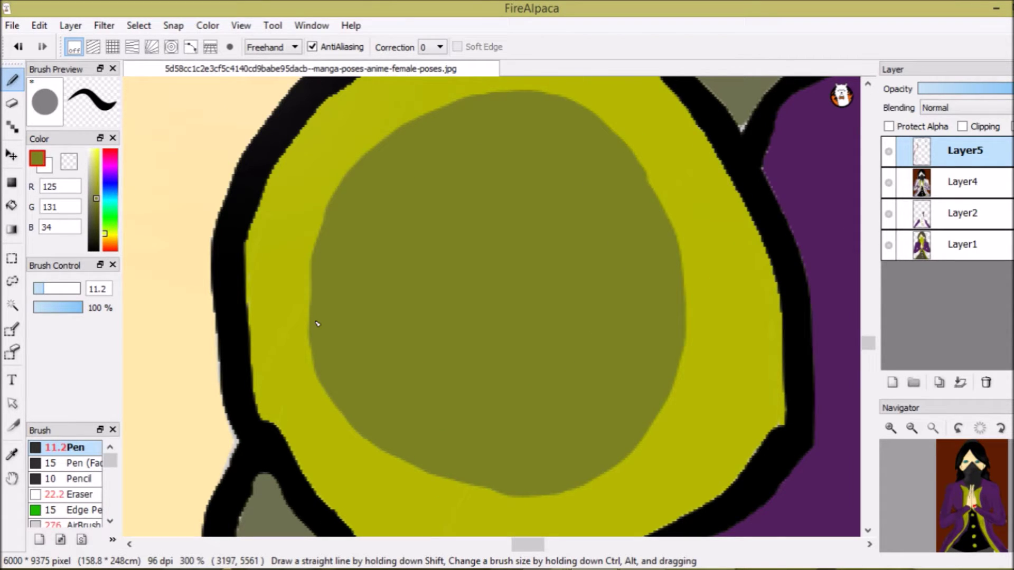
drag(334, 190, 488, 120)
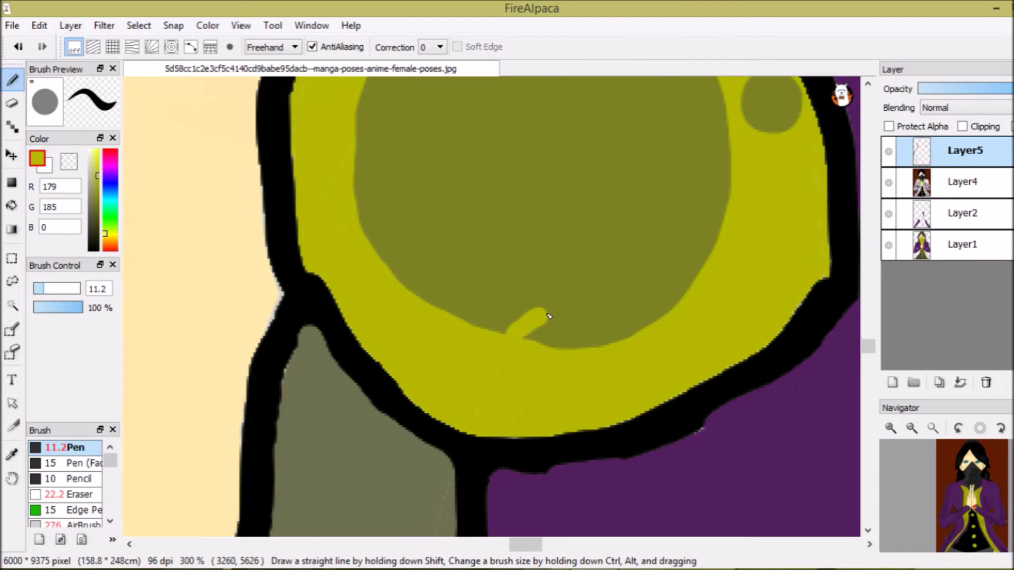
drag(526, 327, 672, 311)
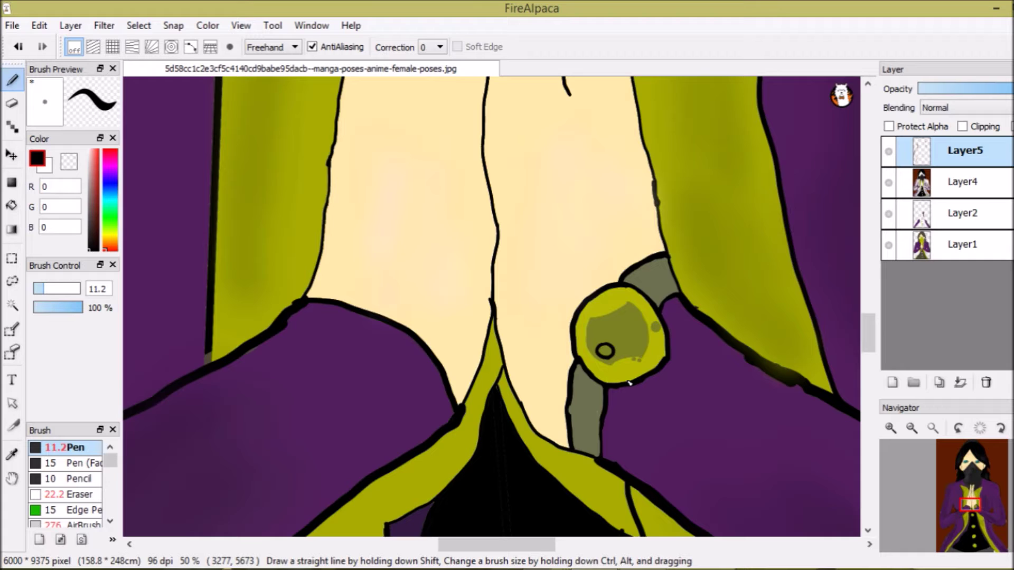
- Draw a small black ring near the lower edge of the wrist ornament's olive disc with the Pen at size 11.2
scroll(630, 383, up, 5)
drag(573, 325, 573, 378)
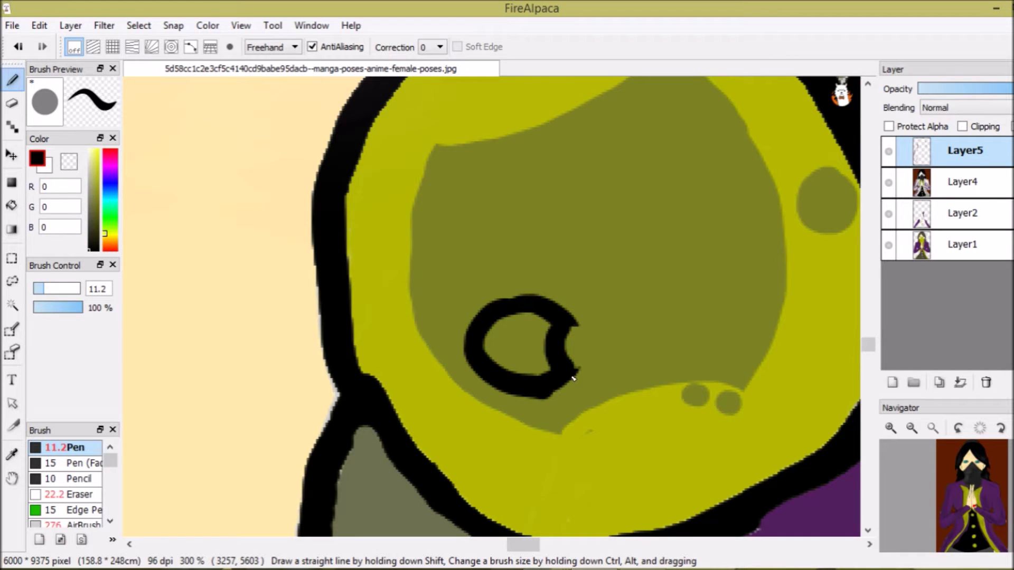
scroll(573, 378, down, 8)
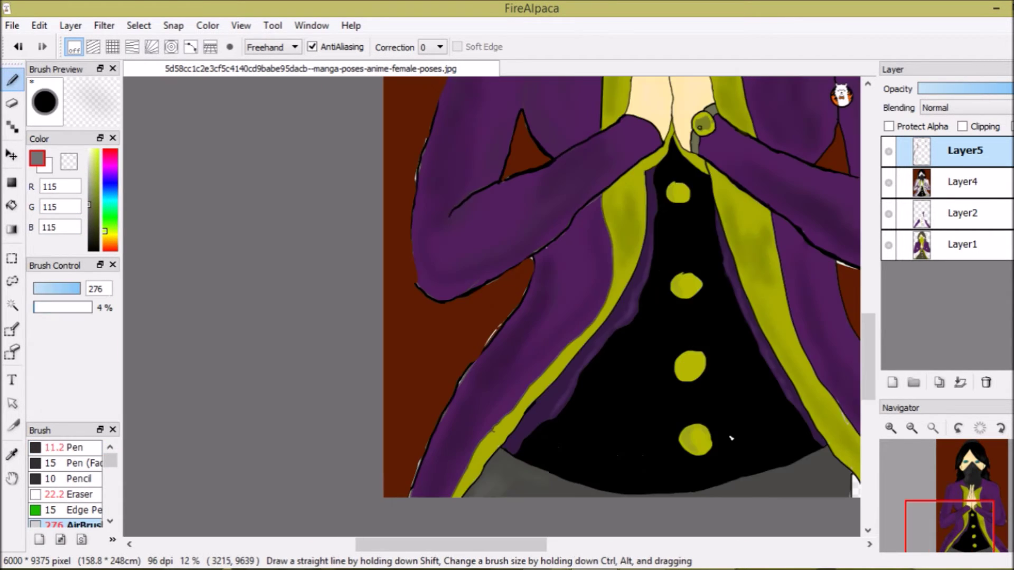
- On a new layer, paint faint swirls over the background left of the head and shoulder with the AirBrush at size 276 in olive (160, 166, 0)
scroll(750, 465, down, 4)
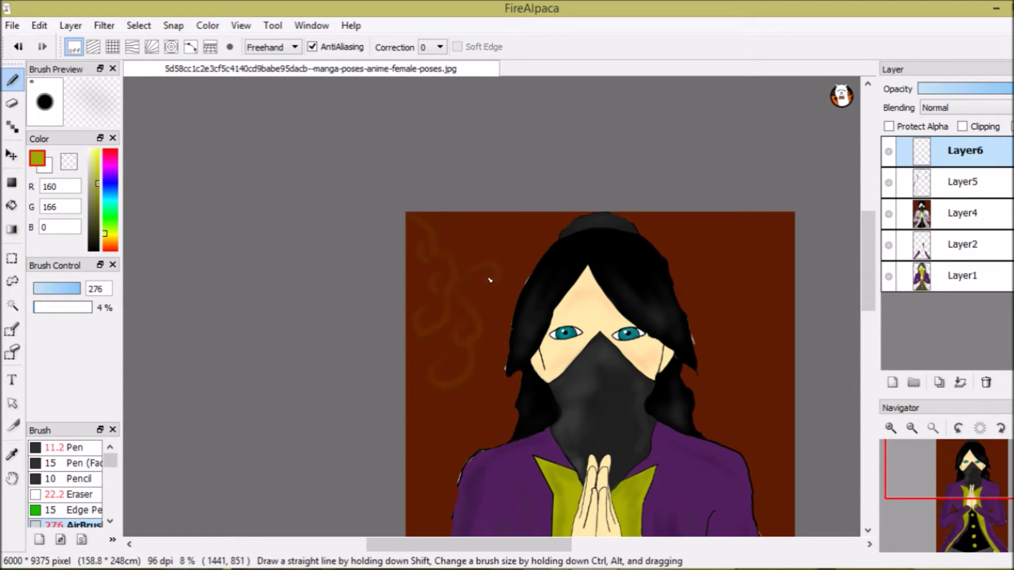
scroll(527, 394, down, 1)
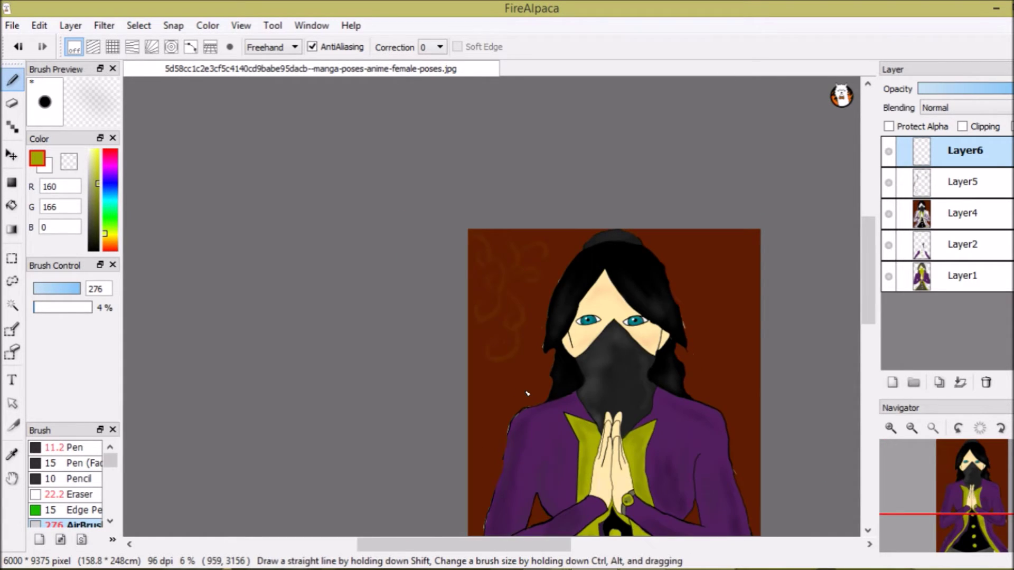
scroll(527, 393, up, 3)
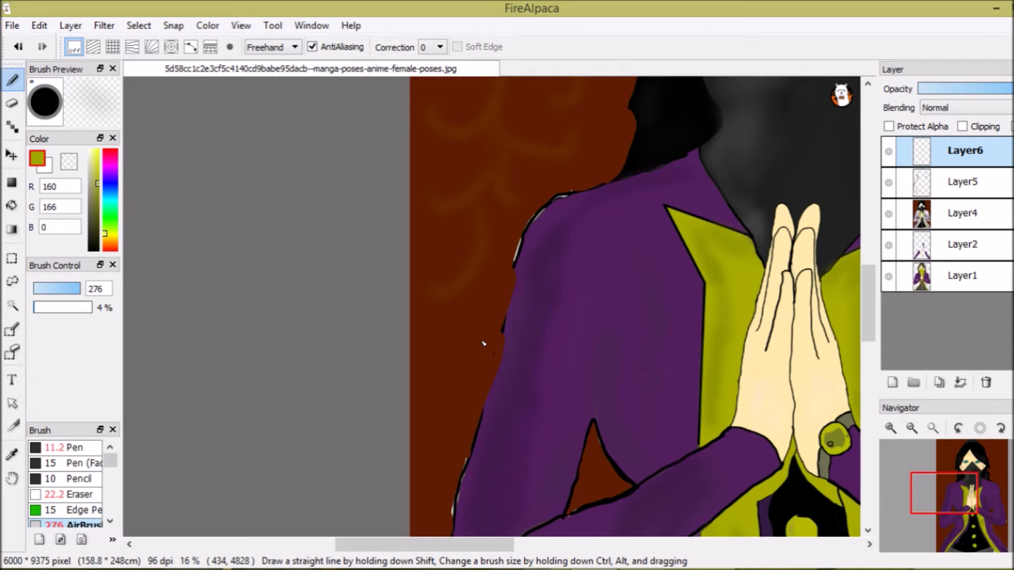
scroll(484, 344, down, 1)
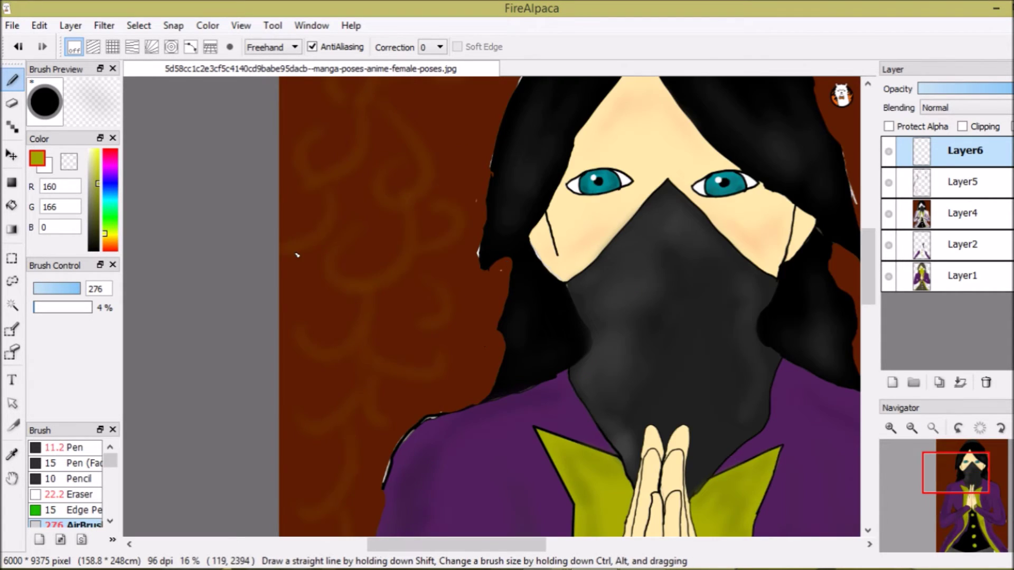
scroll(485, 120, down, 3)
scroll(485, 120, up, 5)
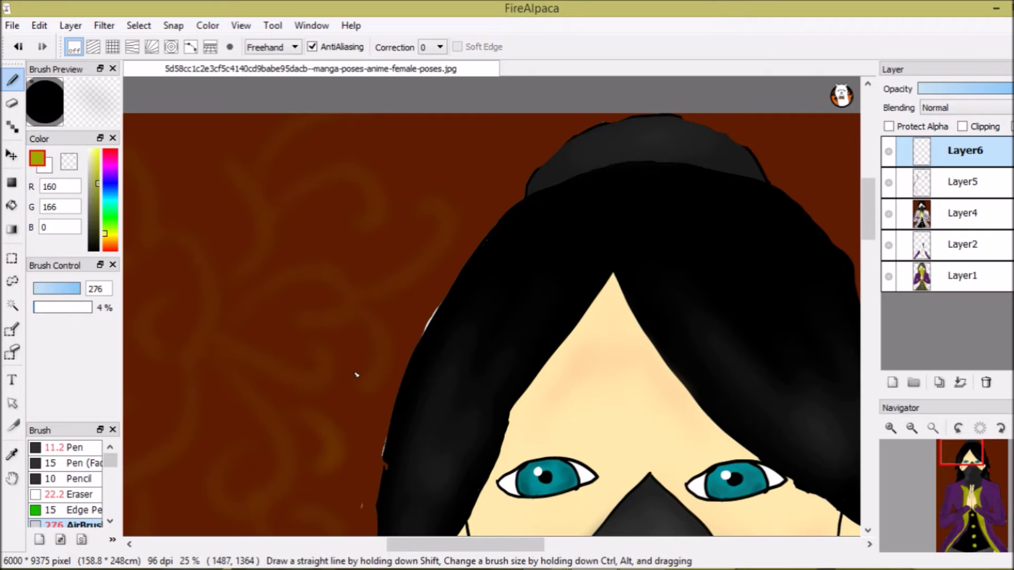
- Paint matching olive (160, 166, 0) swirls over the background to the right of the head with the AirBrush at size 276
scroll(356, 375, down, 2)
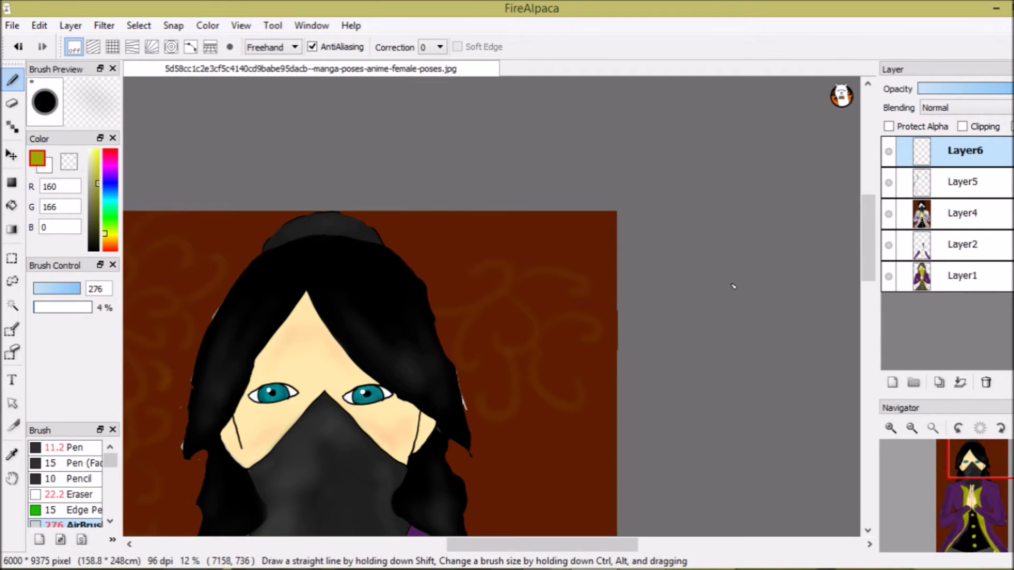
scroll(600, 312, down, 2)
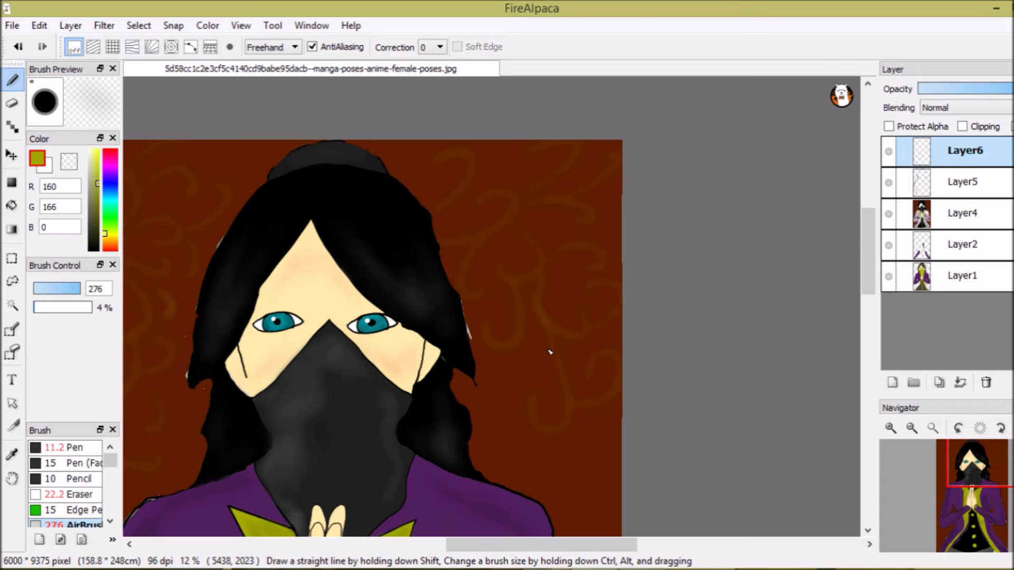
scroll(550, 352, down, 1)
scroll(560, 424, down, 3)
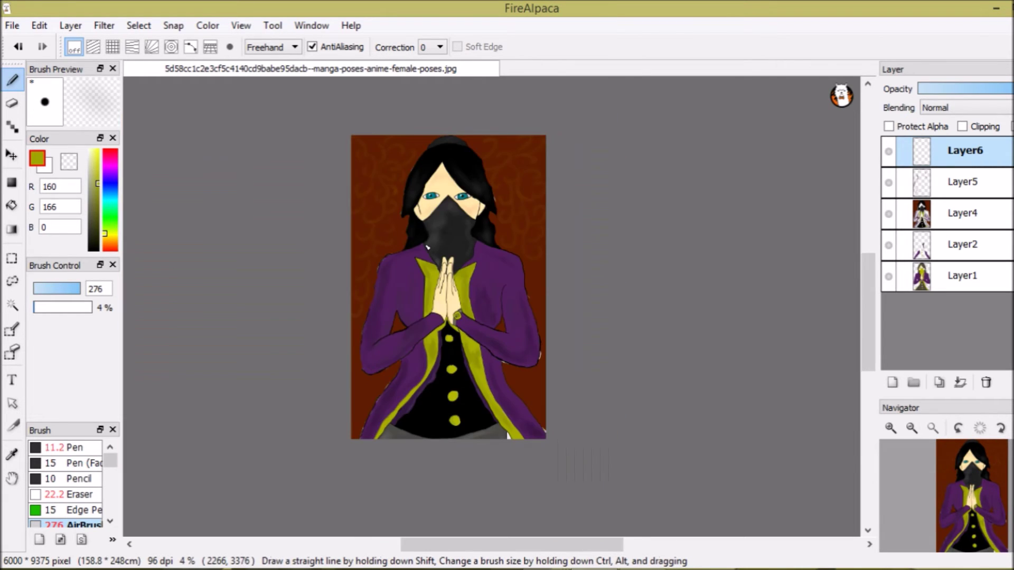
- Paint more faint olive (160, 166, 0) swirls over the lower background beside the character's watch-side sleeve with the AirBrush at size 276
scroll(428, 246, up, 2)
scroll(622, 430, down, 2)
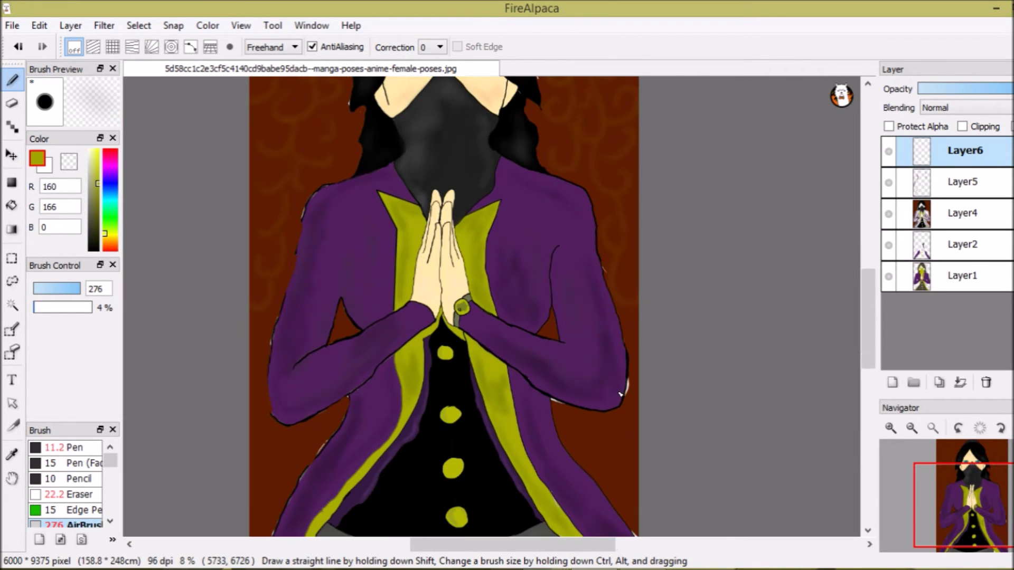
scroll(621, 394, up, 3)
scroll(751, 317, down, 1)
scroll(752, 317, up, 2)
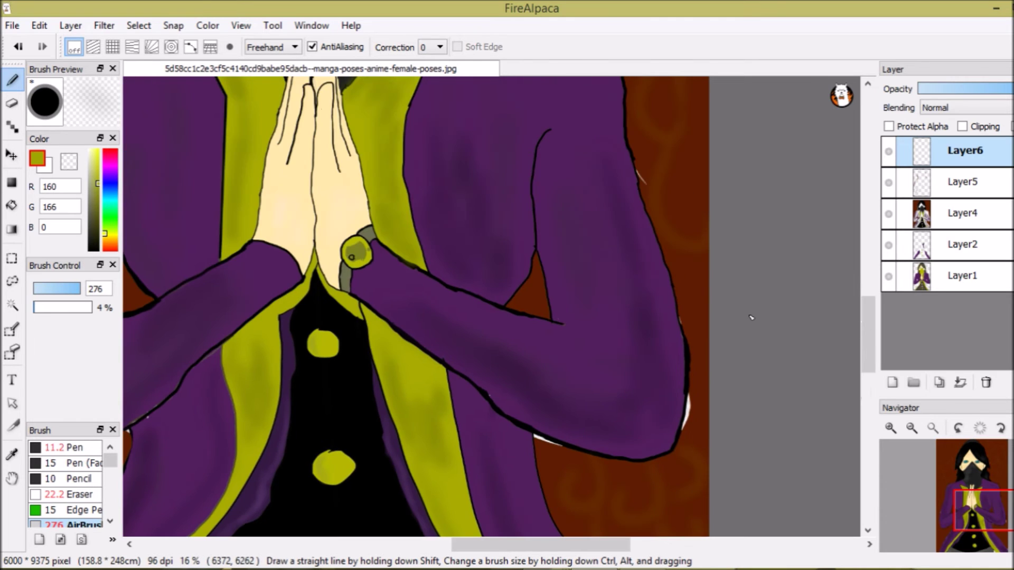
- Continue the faint olive AirBrush swirls over the background around the opposite sleeve and below its elbow at size 276 and 4% opacity
scroll(752, 317, left, 5)
scroll(595, 242, right, 3)
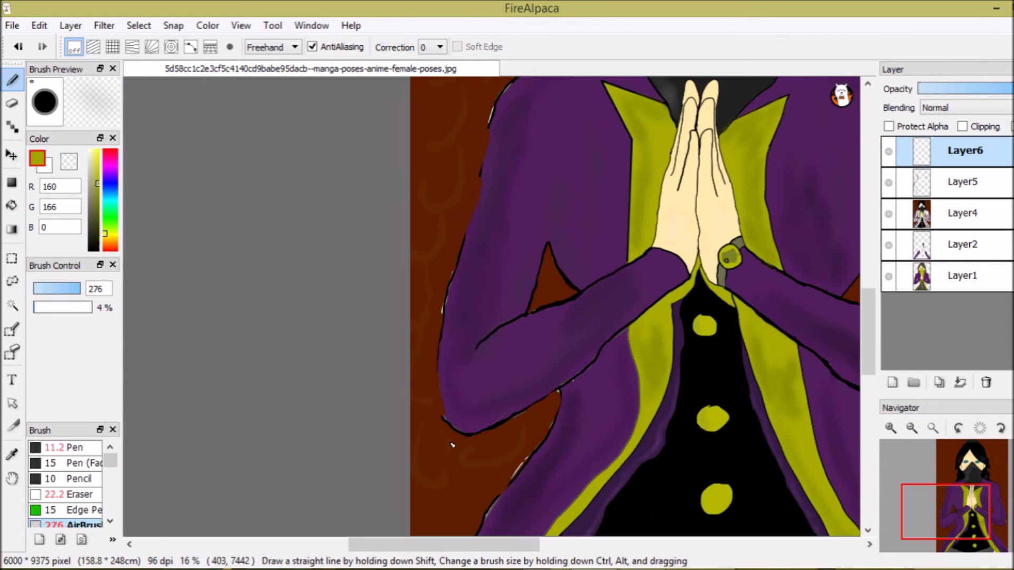
scroll(627, 181, up, 5)
scroll(321, 361, down, 2)
scroll(321, 361, down, 3)
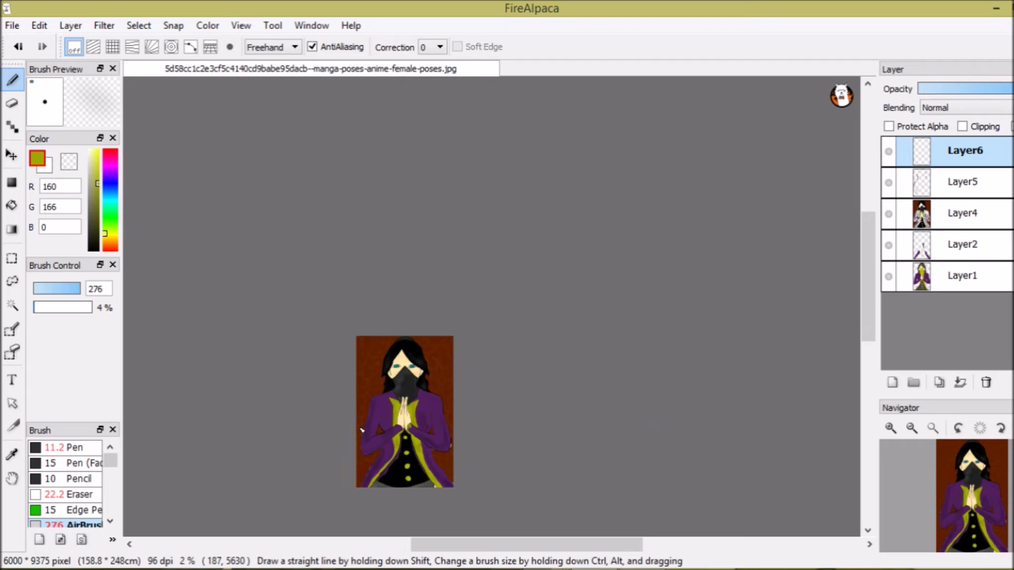
scroll(362, 431, up, 5)
scroll(396, 420, down, 3)
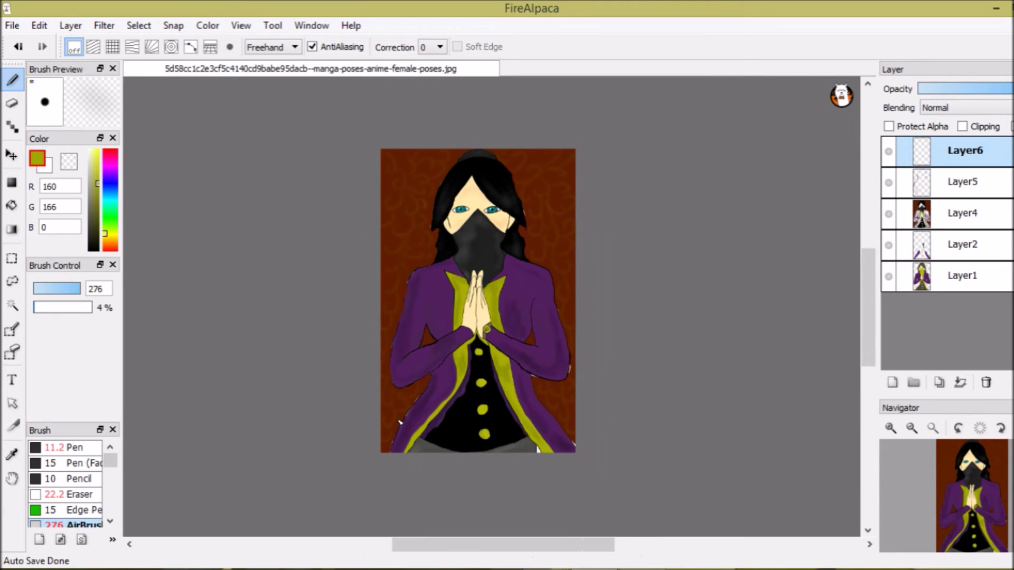
- Add a faint pink (255, 187, 220) blush to the lower part of both hands with the AirBrush at 4% opacity
scroll(567, 426, up, 5)
click(106, 157)
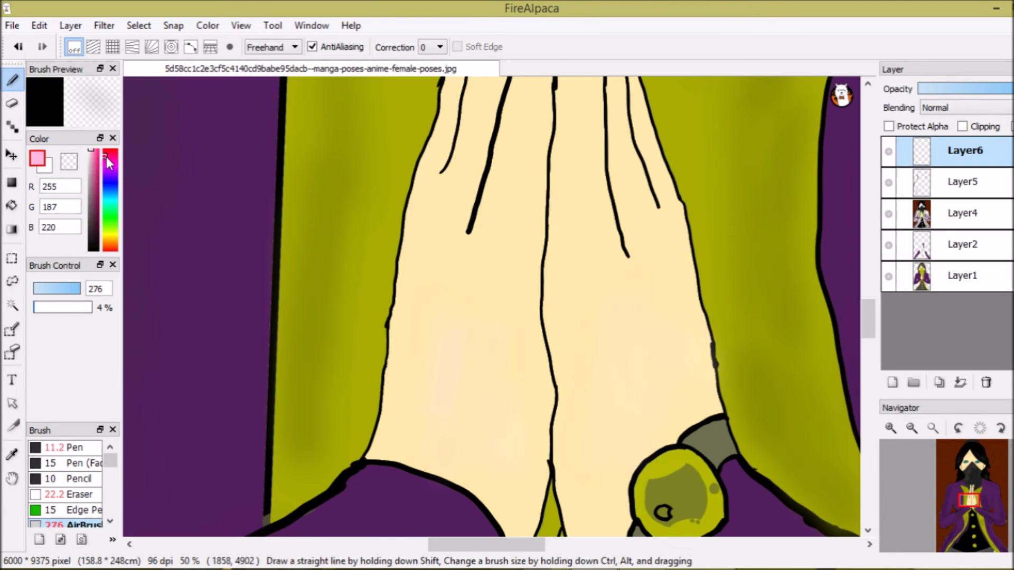
drag(465, 381, 665, 327)
- Raise the AirBrush opacity to 28% and shade the lower hands and their inner edges in peach (255, 185, 153)
click(104, 243)
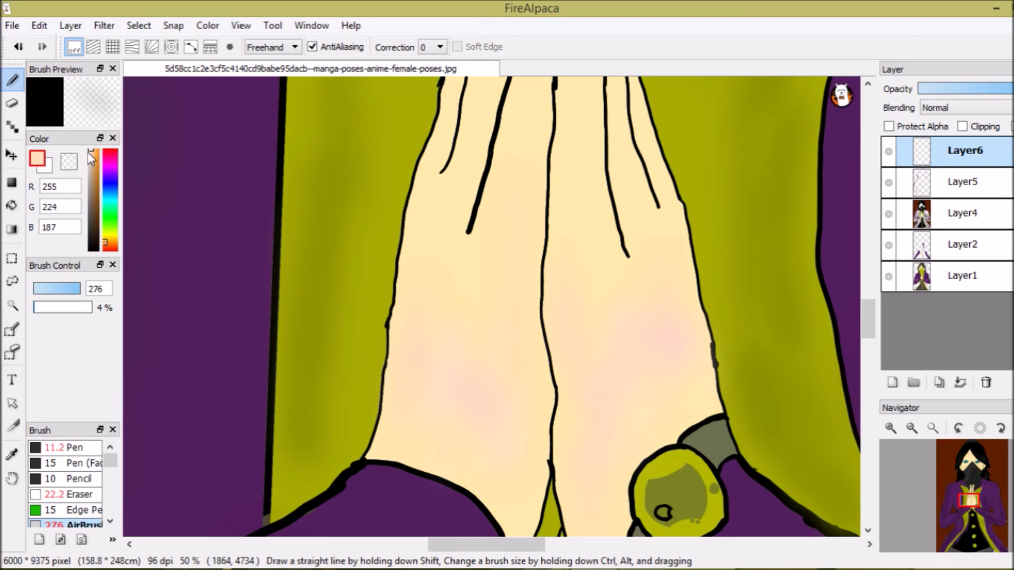
click(93, 151)
mouse_move(35, 308)
mouse_down()
mouse_move(59, 308)
mouse_move(49, 308)
mouse_up()
click(92, 149)
click(91, 147)
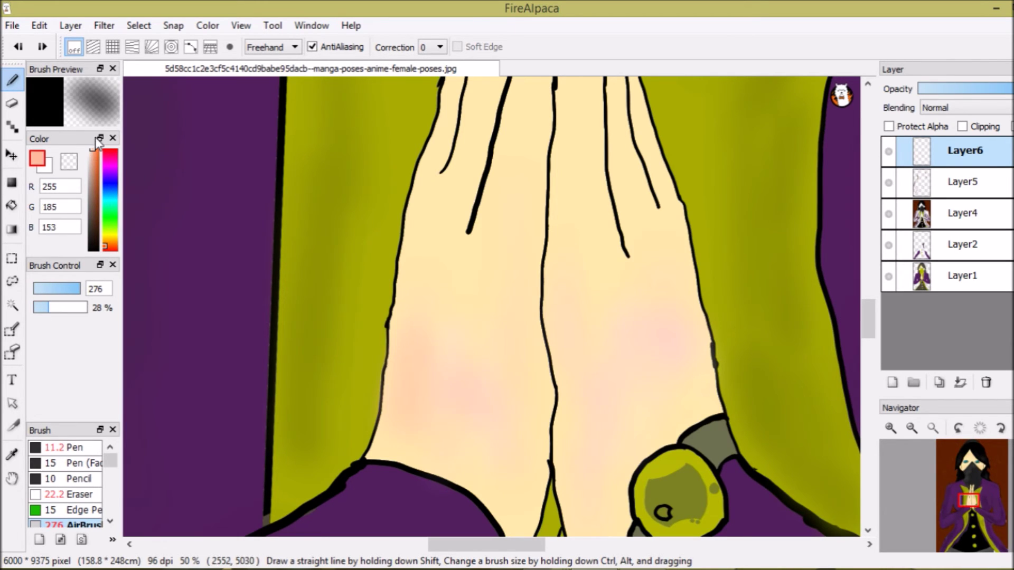
drag(455, 357, 491, 468)
scroll(616, 436, down, 1)
scroll(576, 503, down, 2)
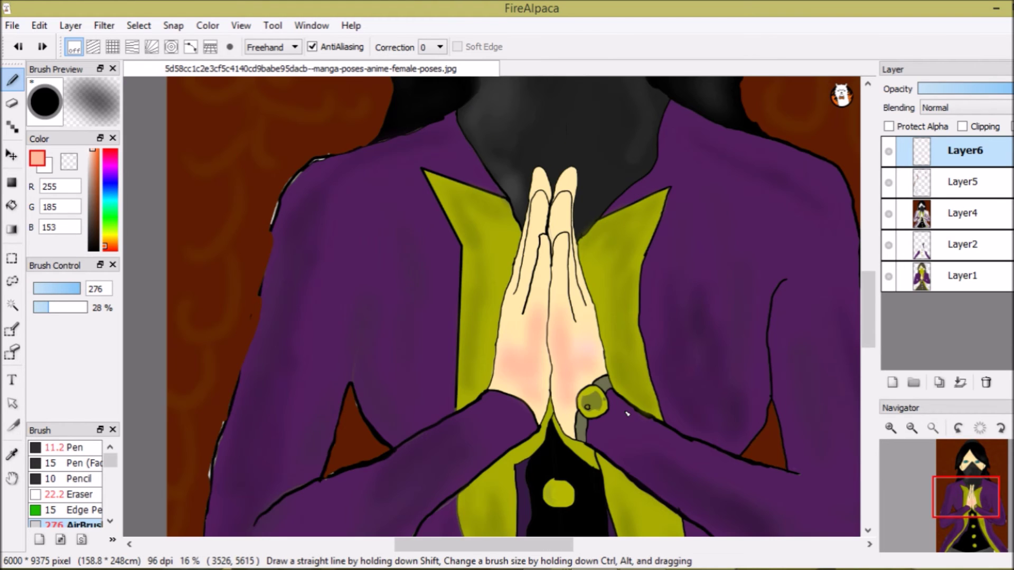
- Lower the AirBrush opacity to 10%, extend soft peach shading up the hands and fingers, and lighten the colour to (255, 208, 187)
scroll(586, 422, up, 3)
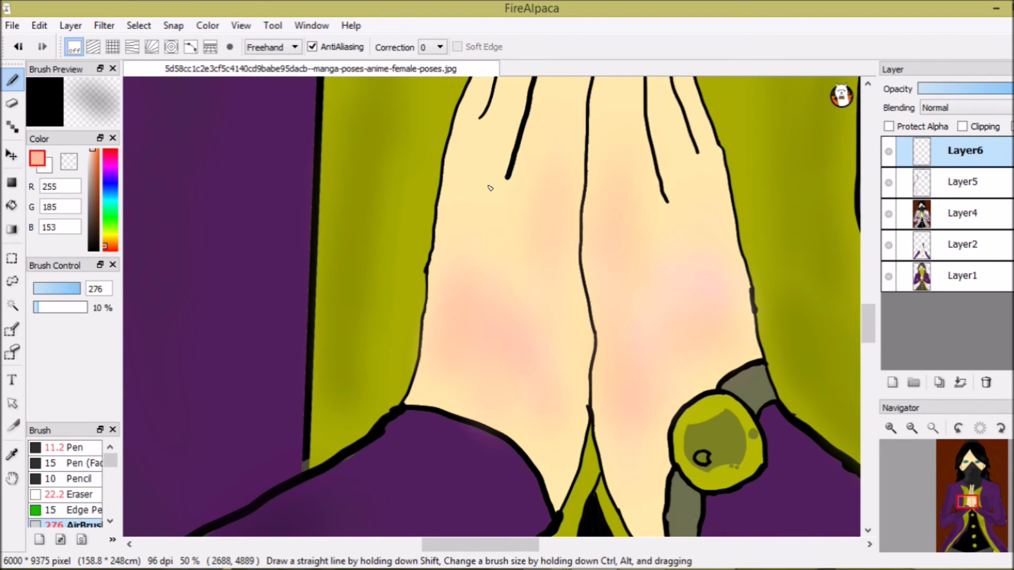
scroll(490, 188, down, 2)
scroll(383, 455, up, 1)
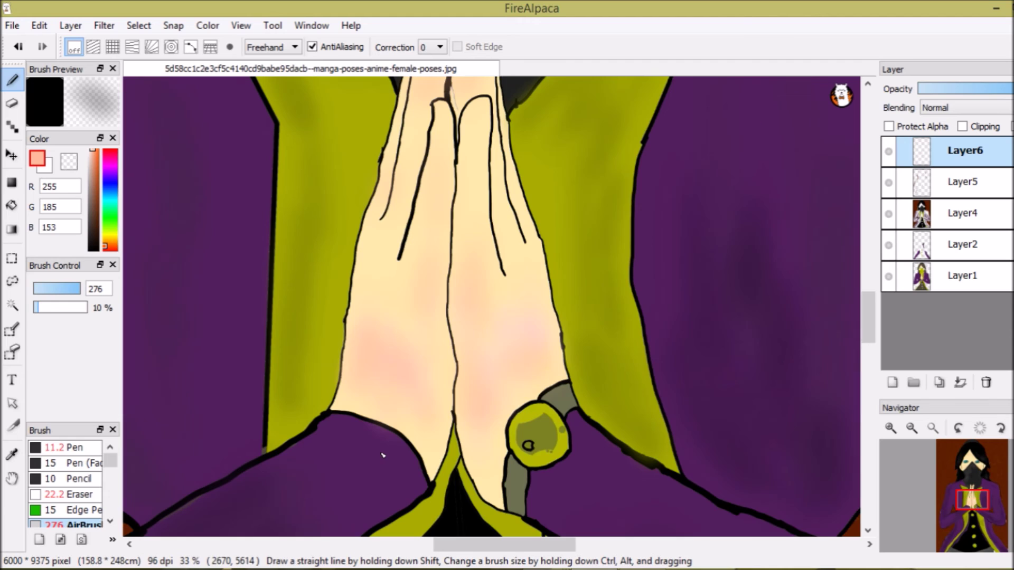
click(95, 151)
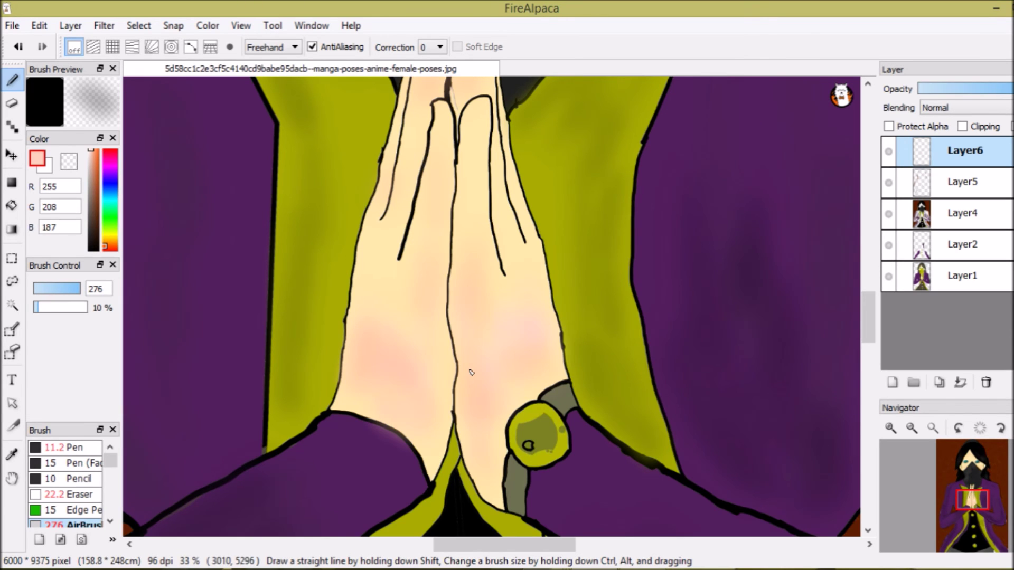
- Shade the upper segment of the grey wrist strap in dark grey (49, 49, 49) with the AirBrush at size 48 and 10% opacity
scroll(530, 491, up, 1)
click(86, 213)
click(68, 289)
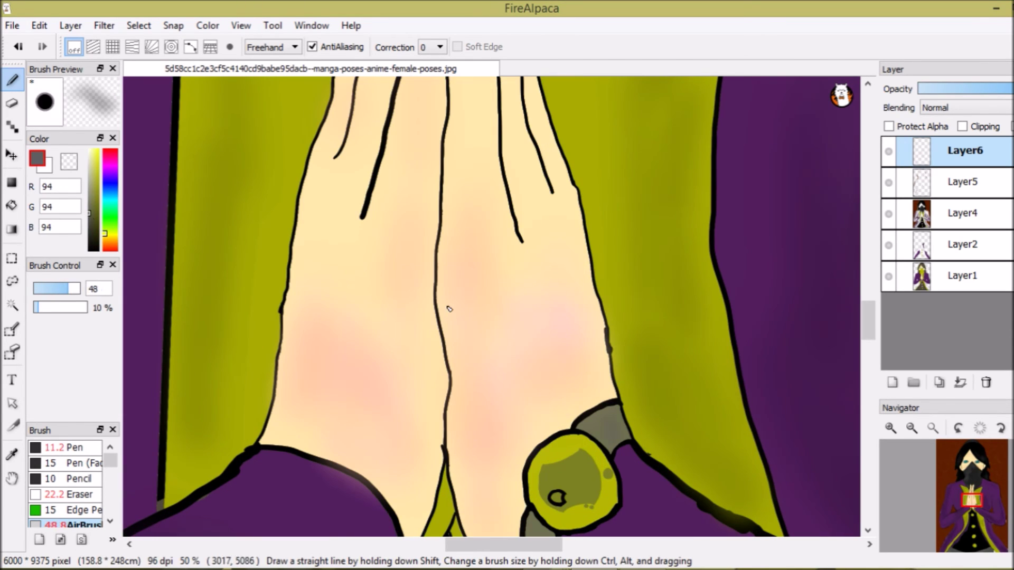
alt+click(610, 412)
scroll(612, 411, up, 1)
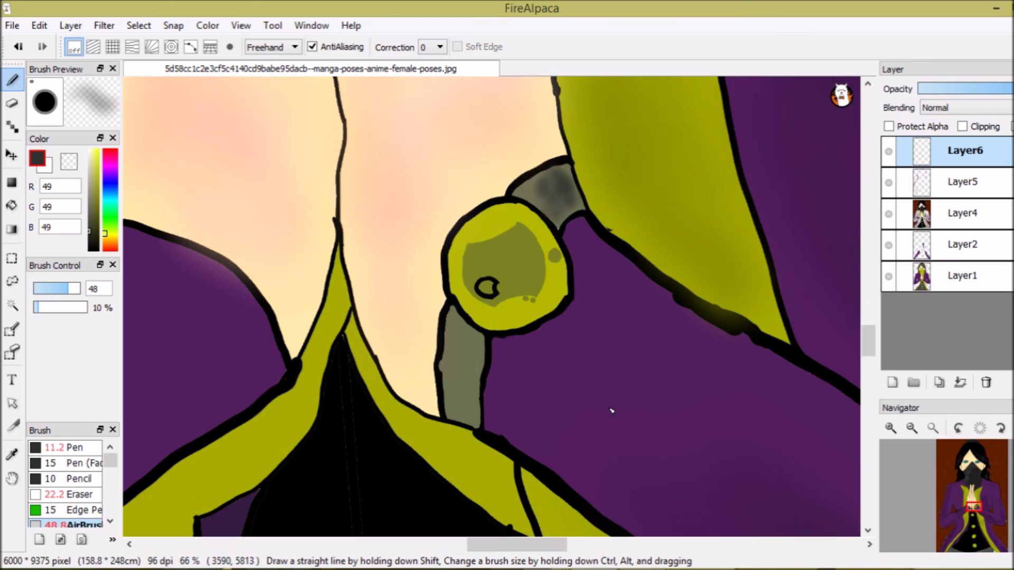